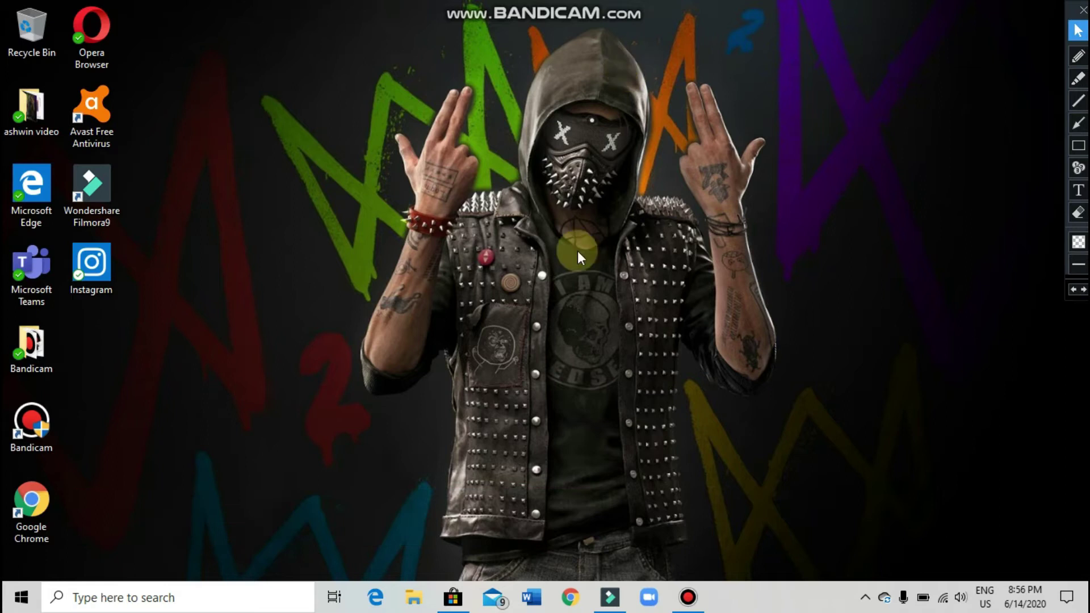
# Step: Launch Filmora9 from the taskbar into a new, empty editing project
pyautogui.click(612, 597)
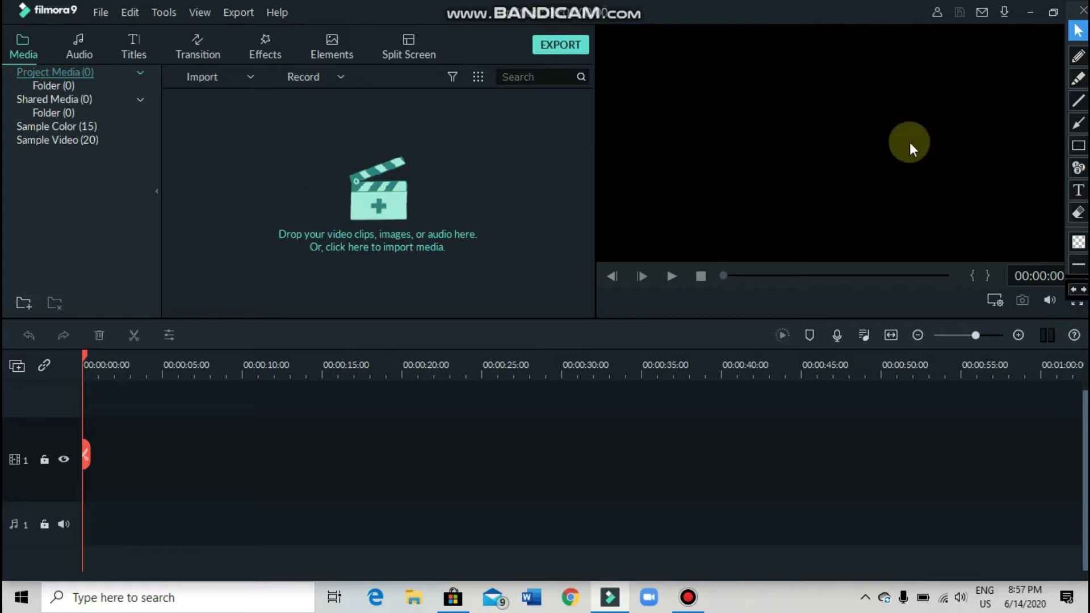
pyautogui.click(1078, 145)
pyautogui.moveTo(250, 158)
pyautogui.mouseDown()
pyautogui.moveTo(552, 269)
pyautogui.moveTo(532, 277)
pyautogui.mouseUp()
pyautogui.moveTo(179, 66); pyautogui.dragTo(228, 96)
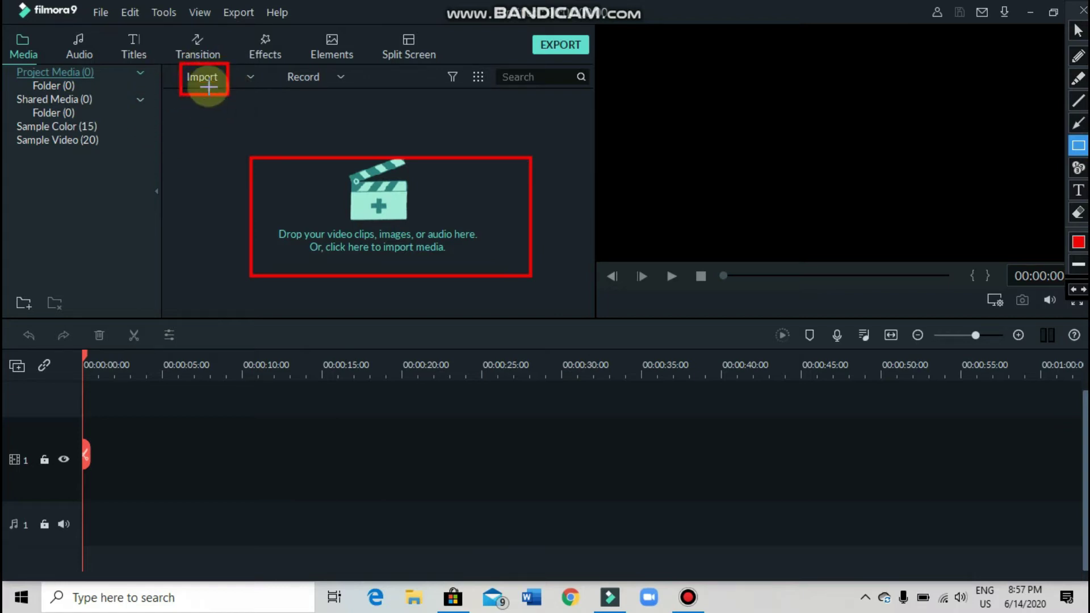
pyautogui.click(1075, 292)
pyautogui.click(1075, 291)
pyautogui.click(1079, 32)
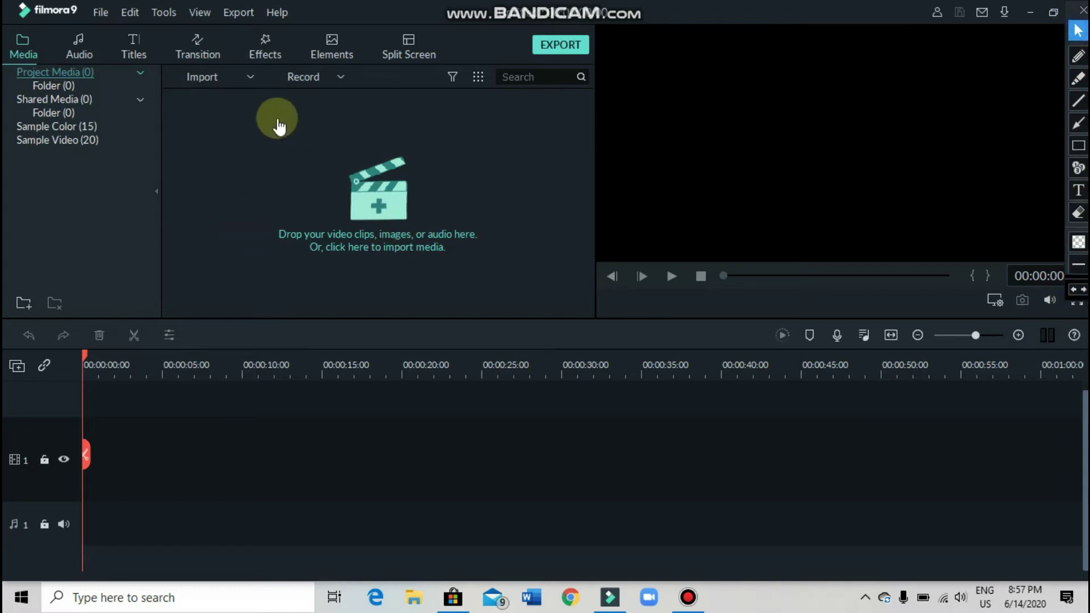
pyautogui.click(200, 78)
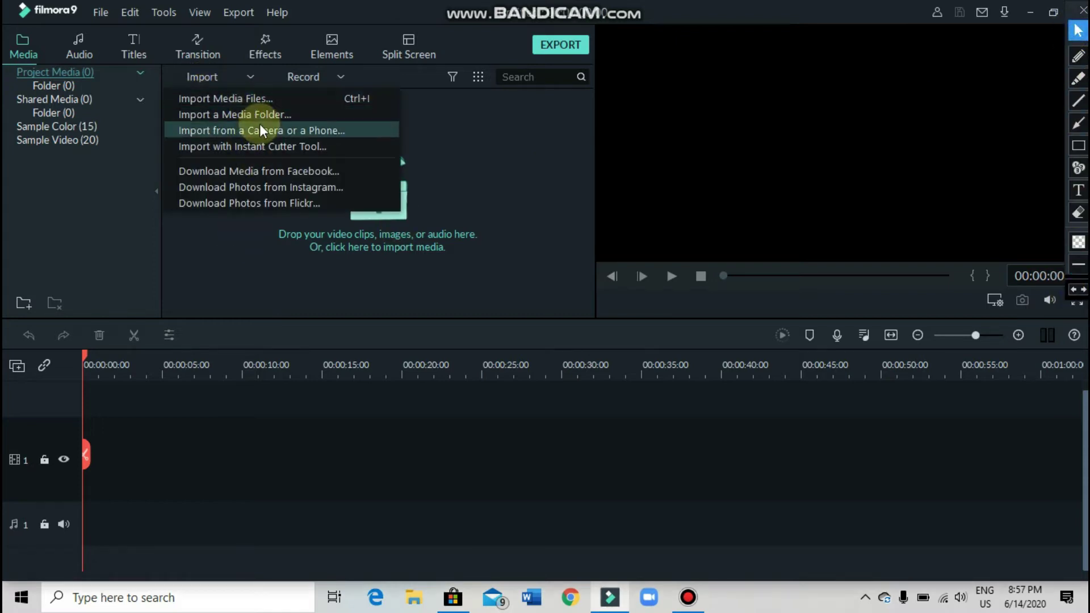
pyautogui.click(279, 98)
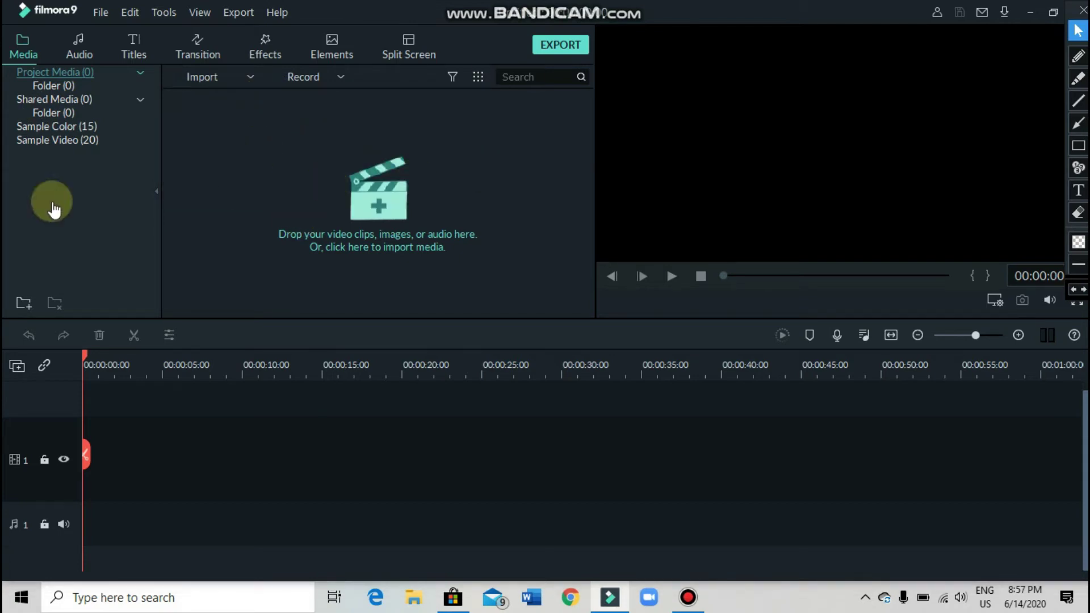
pyautogui.scroll(1, 65, 177)
pyautogui.scroll(1, 69, 177)
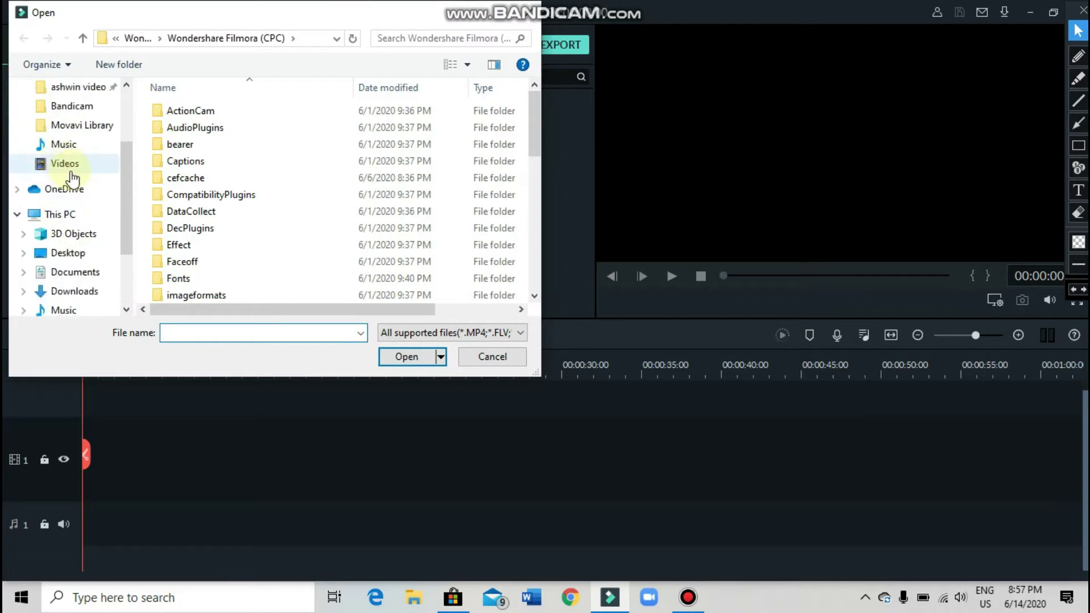
pyautogui.scroll(-2, 68, 171)
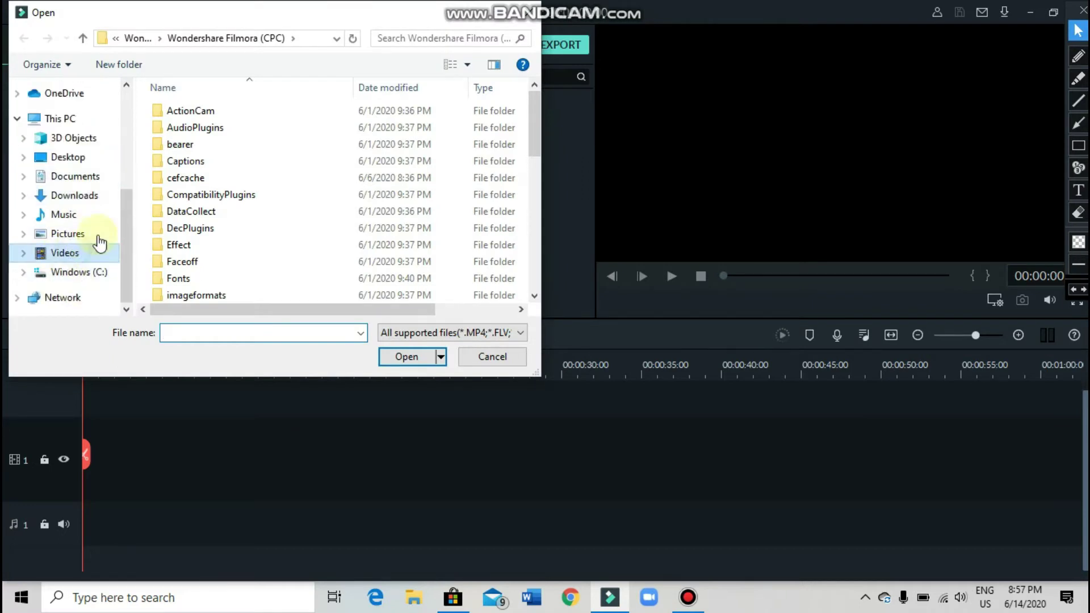
# Step: Import the 'HOW TO MAKE BAN…' video from This PC > Videos into Project Media
pyautogui.click(91, 255)
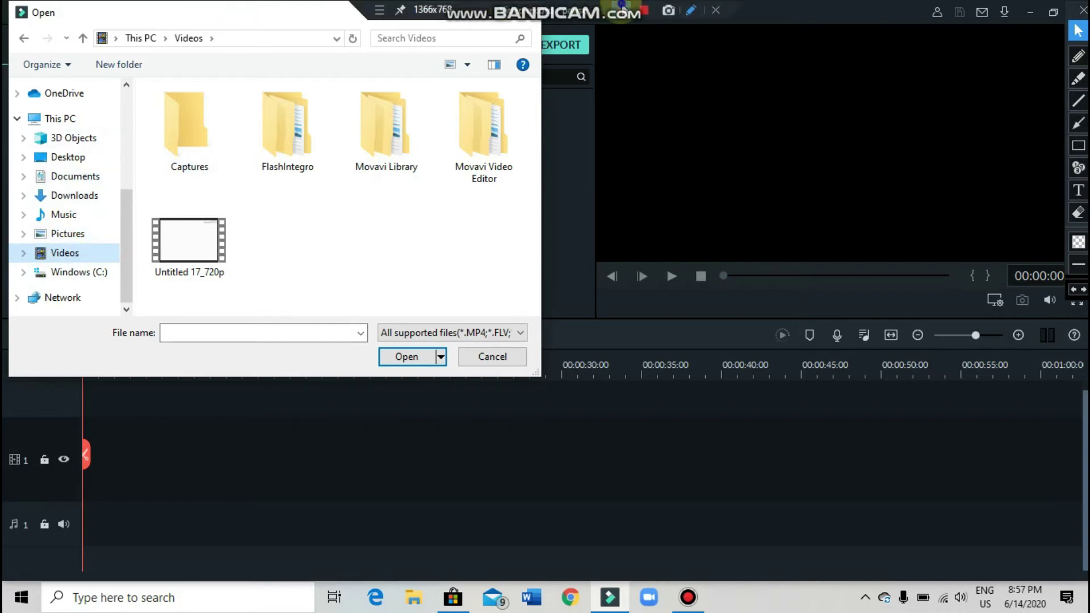
pyautogui.click(524, 11)
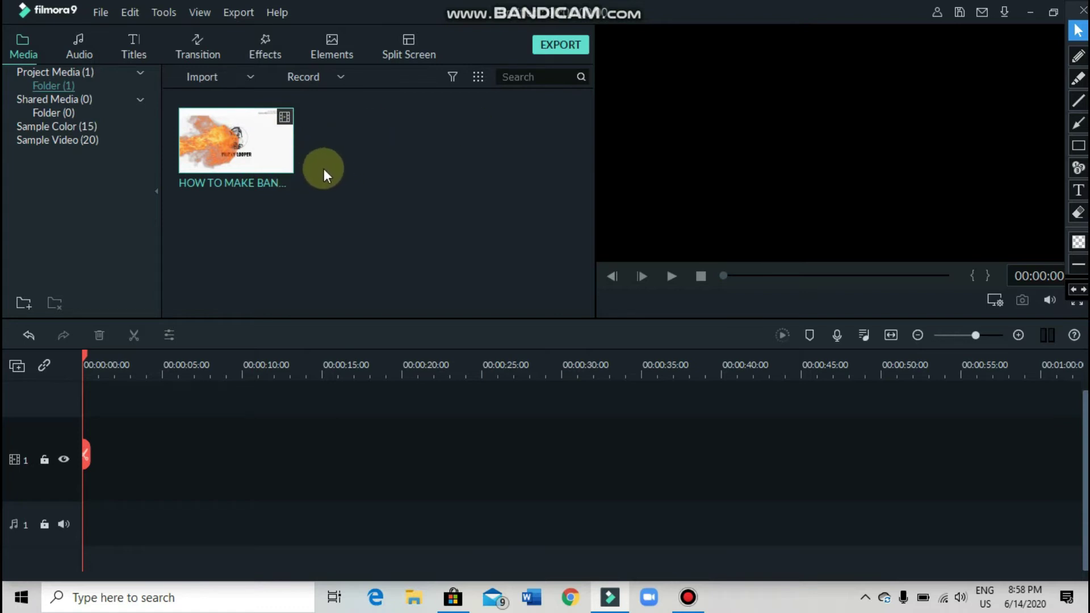
pyautogui.moveTo(235, 140)
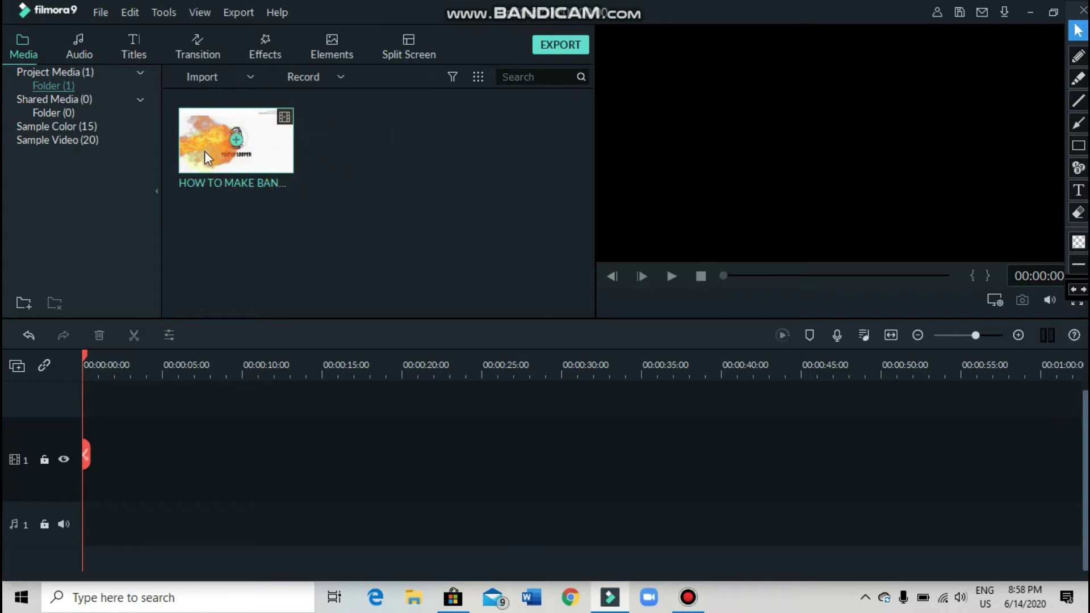
# Step: Put the 'HOW TO MAKE BANNER EDITED' clip onto the timeline's video track
pyautogui.click(1079, 145)
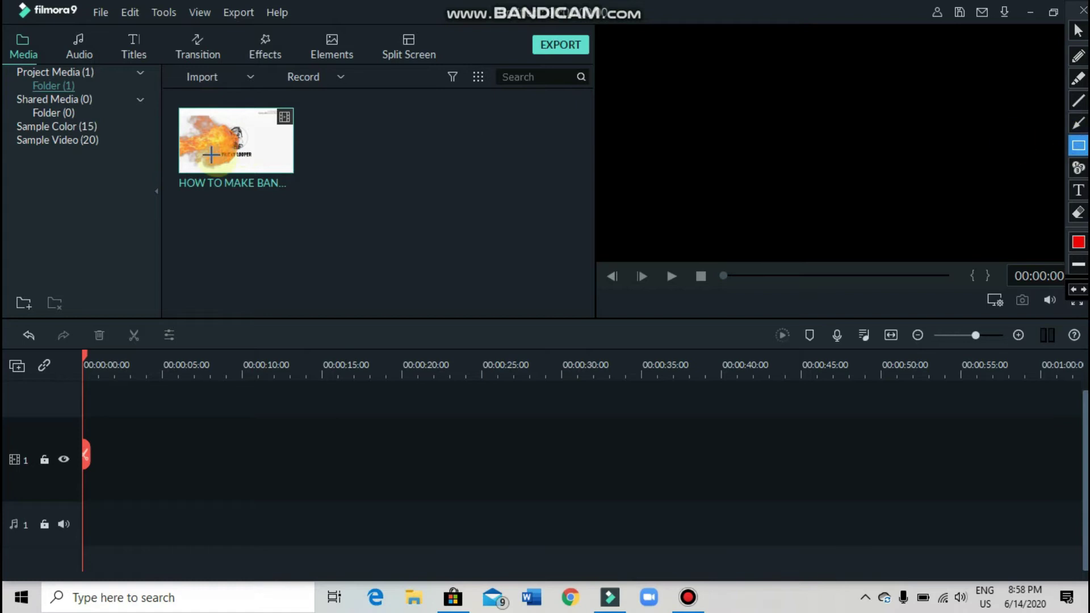
pyautogui.moveTo(150, 88); pyautogui.dragTo(368, 212)
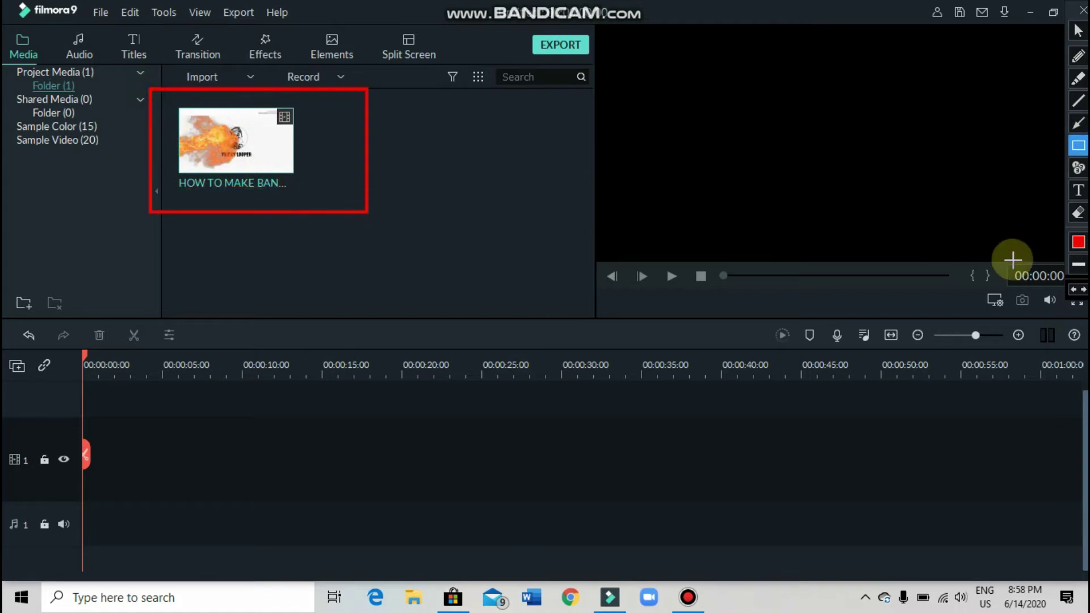
pyautogui.click(1079, 31)
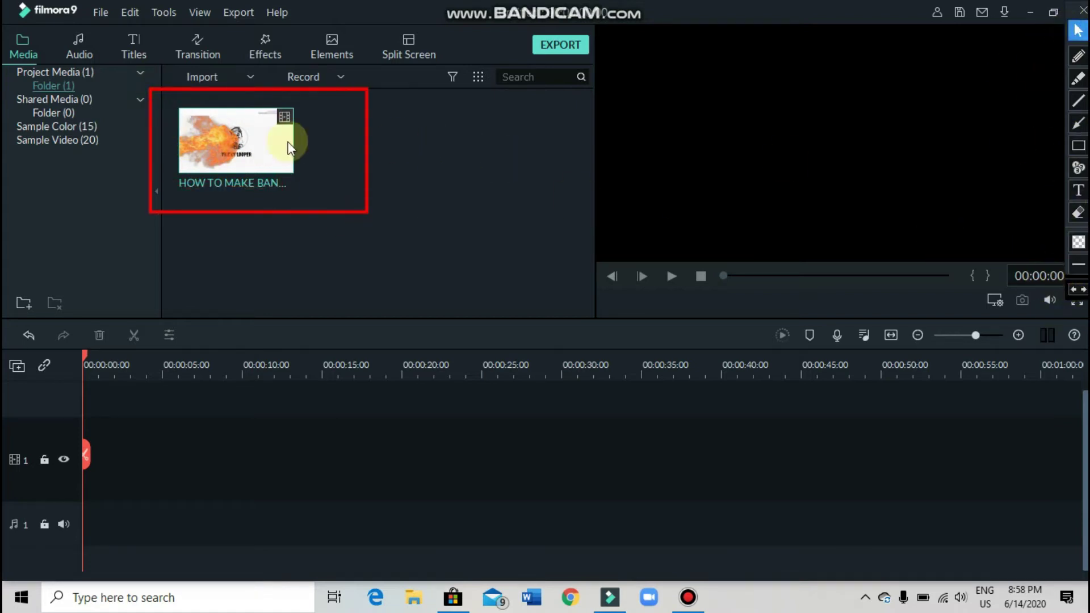
pyautogui.click(237, 143)
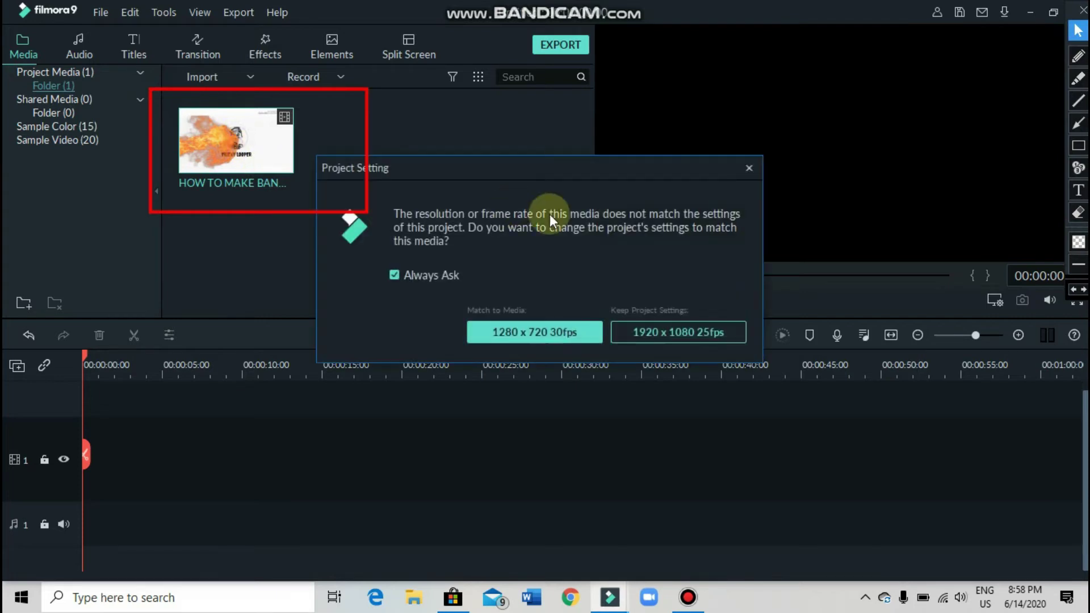
# Step: Keep the project settings at 1920 x 1080, 25fps
pyautogui.click(1078, 145)
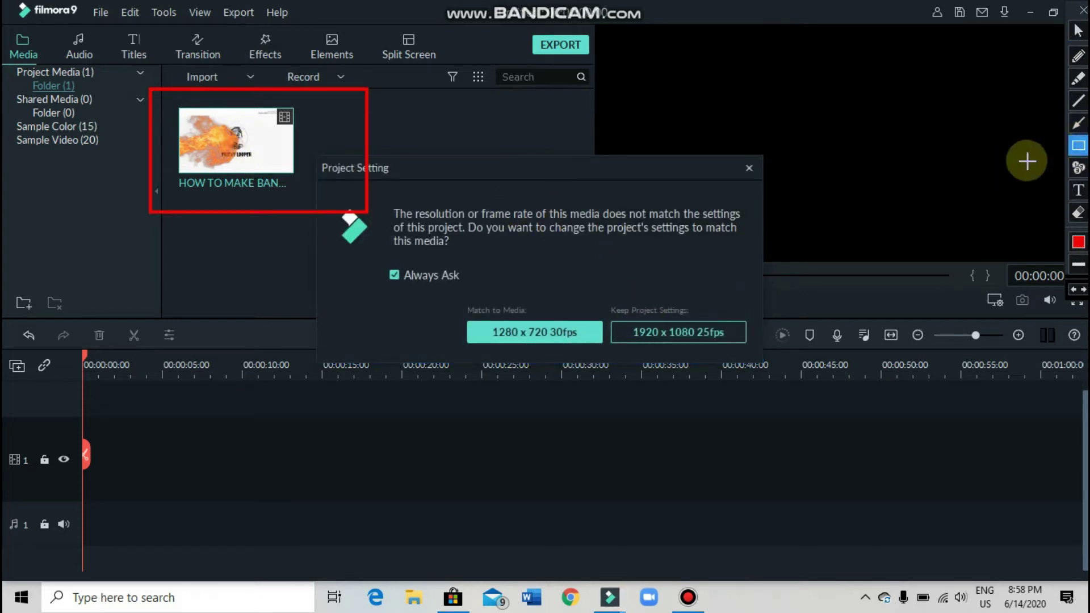
pyautogui.moveTo(589, 299)
pyautogui.mouseDown()
pyautogui.moveTo(698, 348)
pyautogui.moveTo(753, 350)
pyautogui.mouseUp()
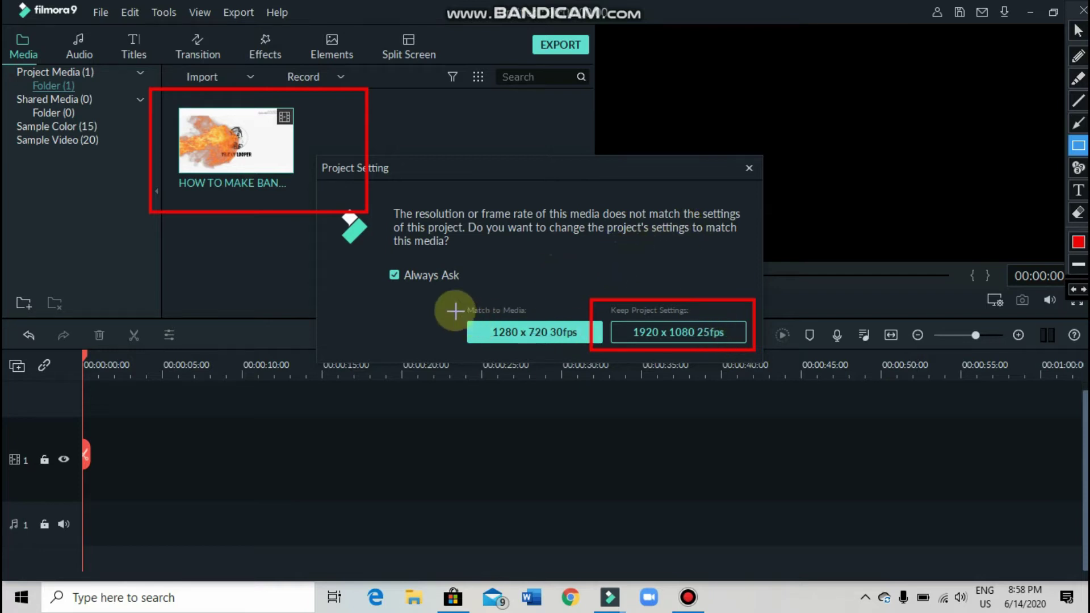
pyautogui.click(1079, 123)
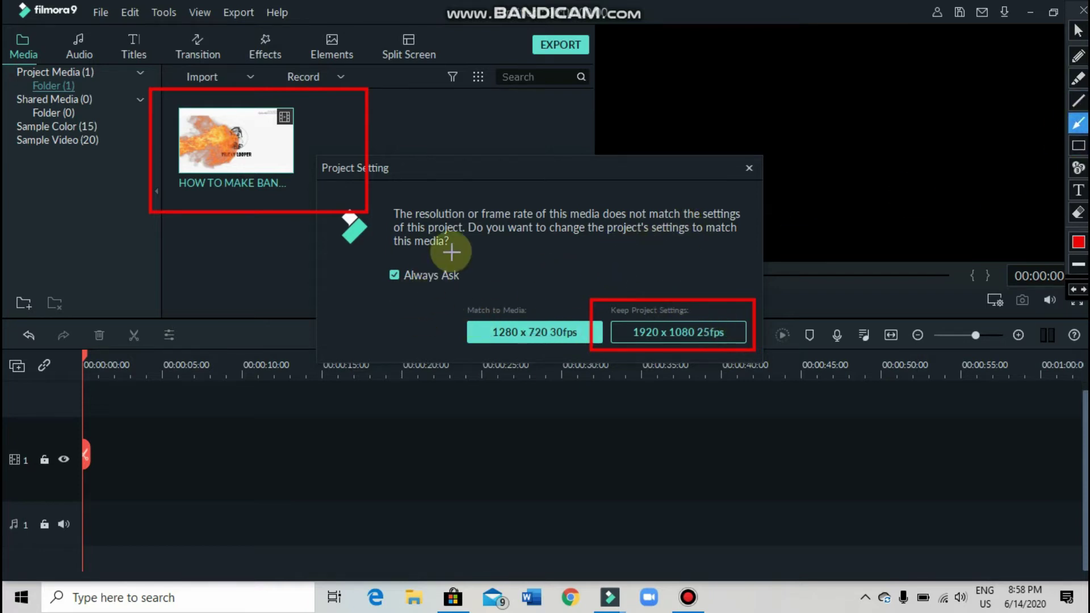
pyautogui.moveTo(458, 246); pyautogui.dragTo(518, 312)
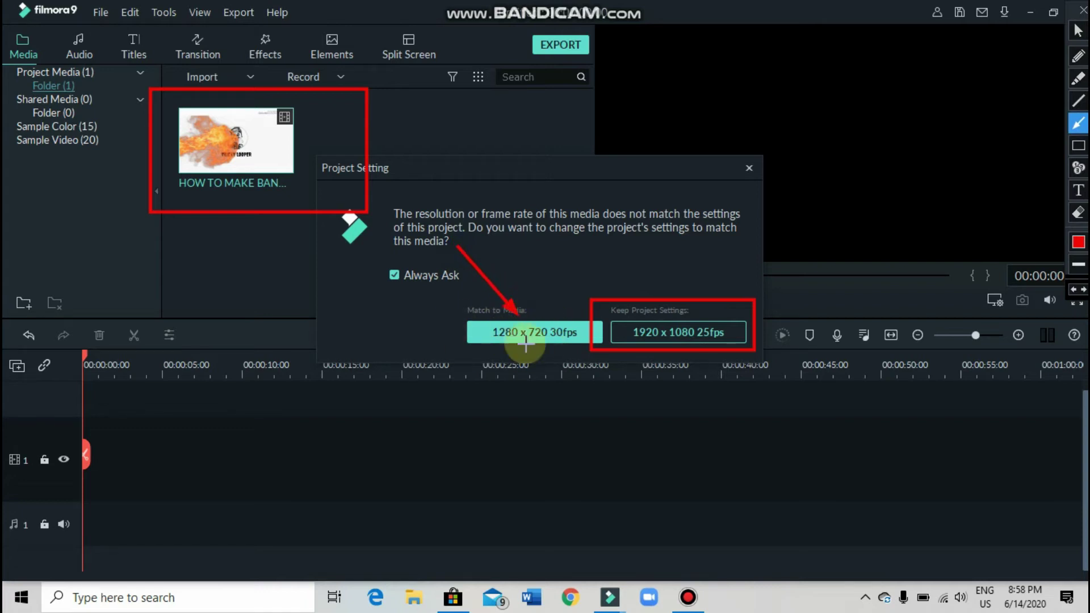
pyautogui.click(1079, 292)
pyautogui.click(1079, 291)
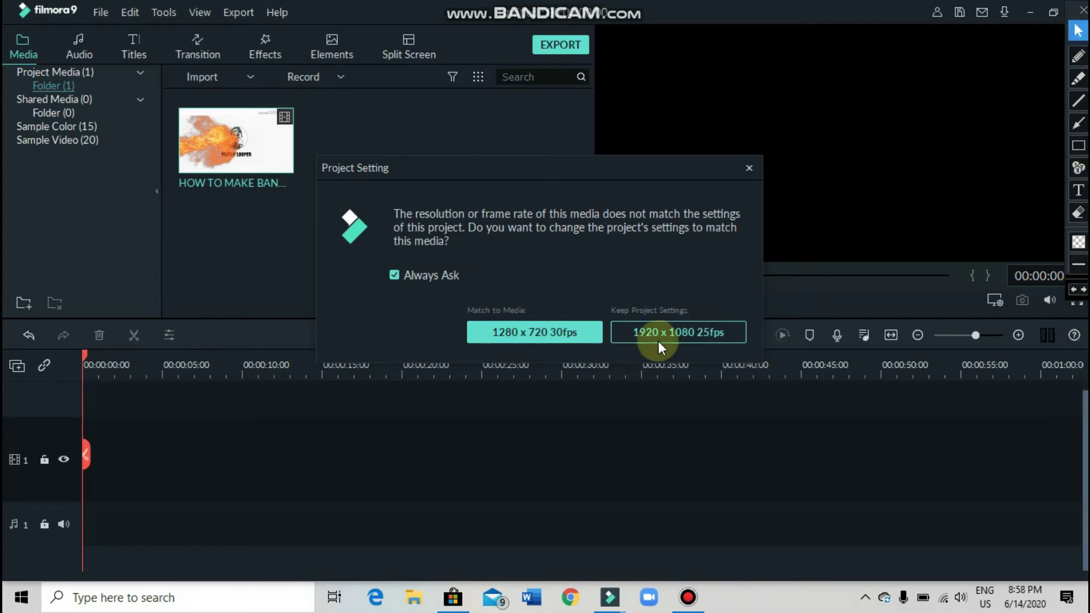
pyautogui.click(643, 335)
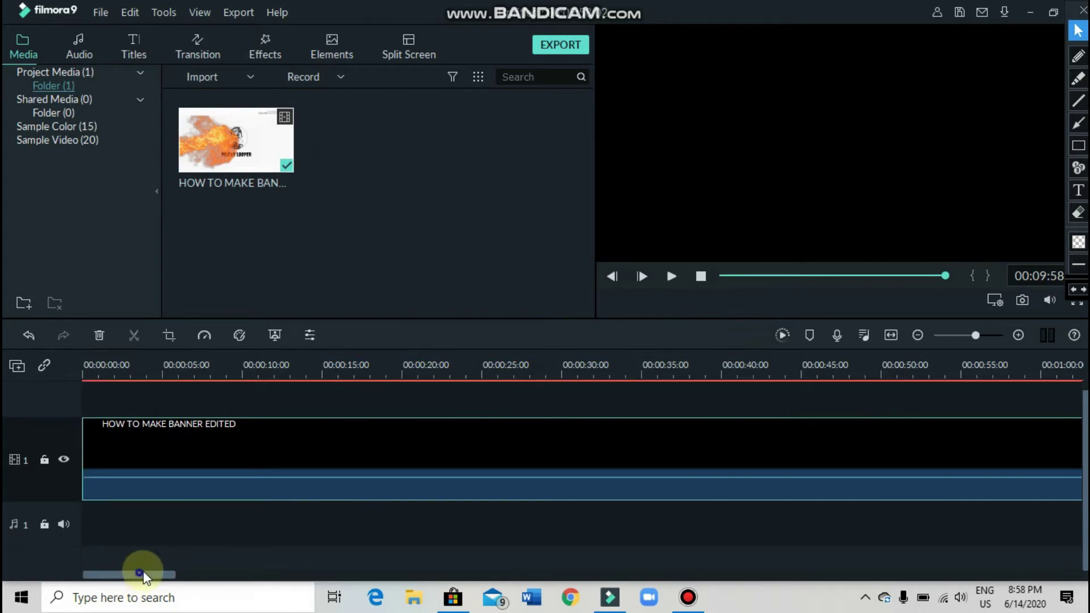
pyautogui.moveTo(145, 576)
pyautogui.mouseDown()
pyautogui.moveTo(323, 583)
pyautogui.moveTo(54, 596)
pyautogui.mouseUp()
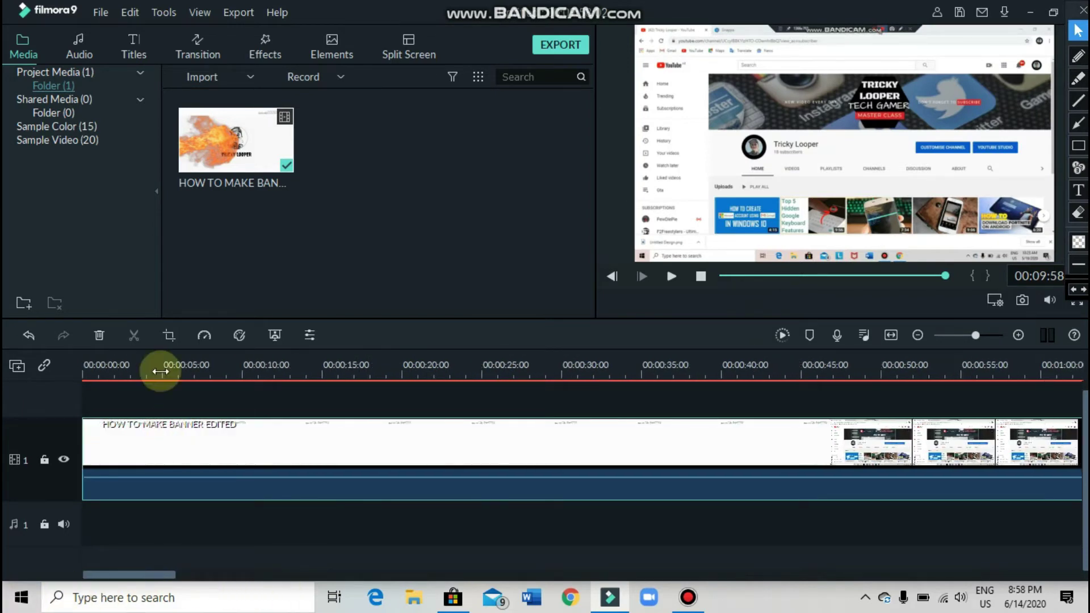
# Step: Play the banner clip's first three seconds, then return the playhead to the start
pyautogui.click(672, 276)
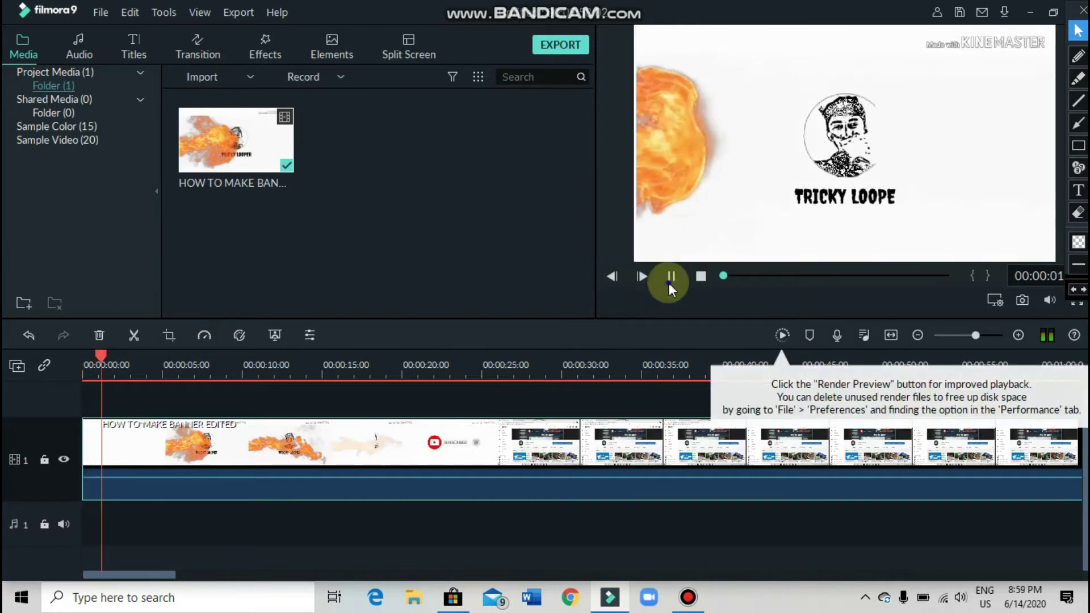
pyautogui.click(134, 359)
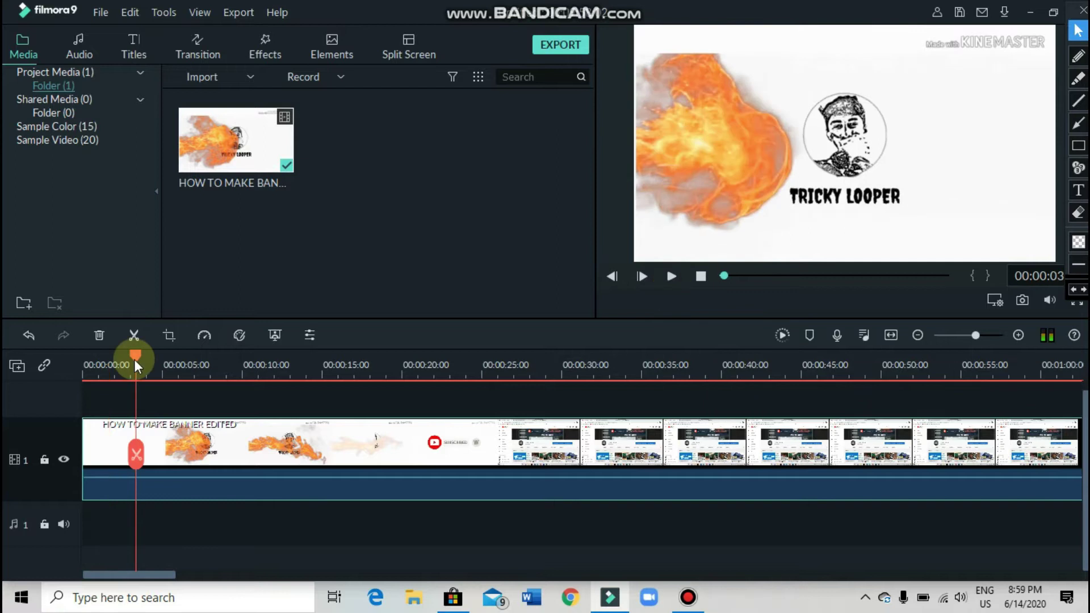
pyautogui.press('Home')
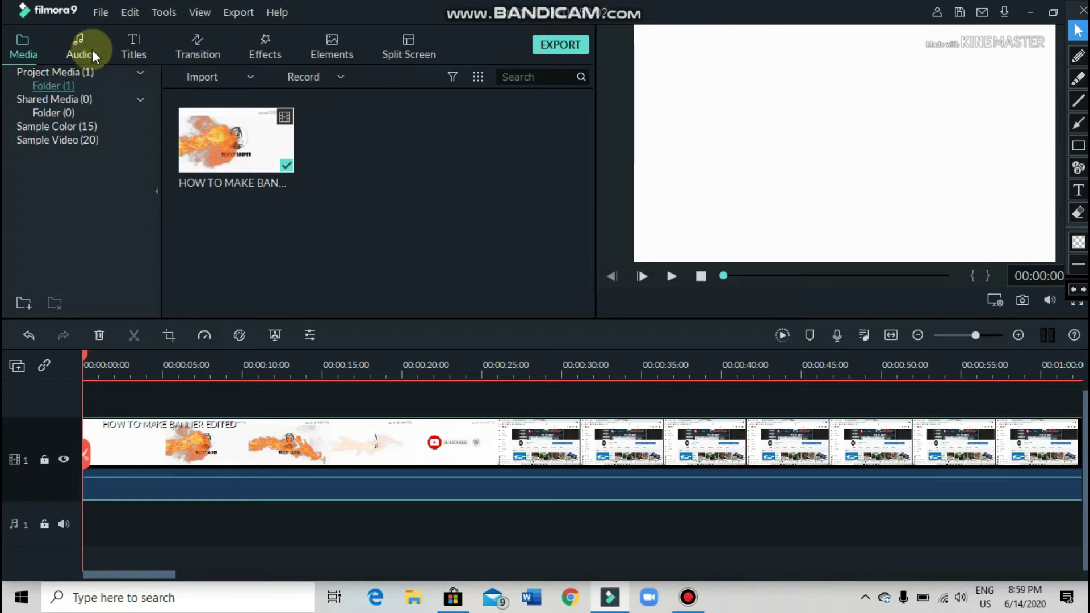
pyautogui.click(1079, 145)
pyautogui.moveTo(5, 14); pyautogui.dragTo(461, 65)
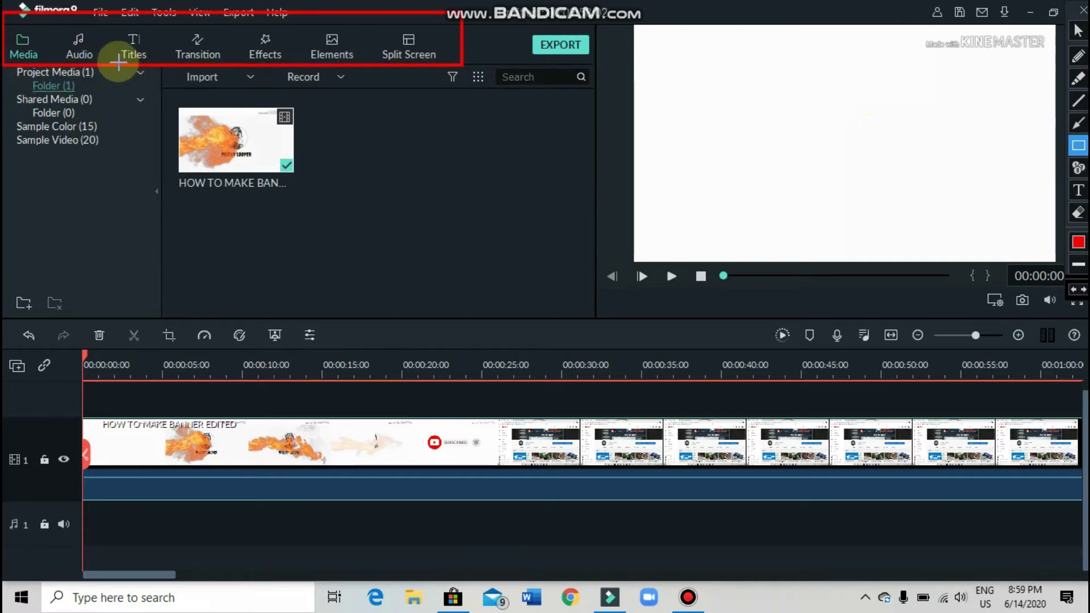
pyautogui.click(1077, 290)
pyautogui.click(1079, 124)
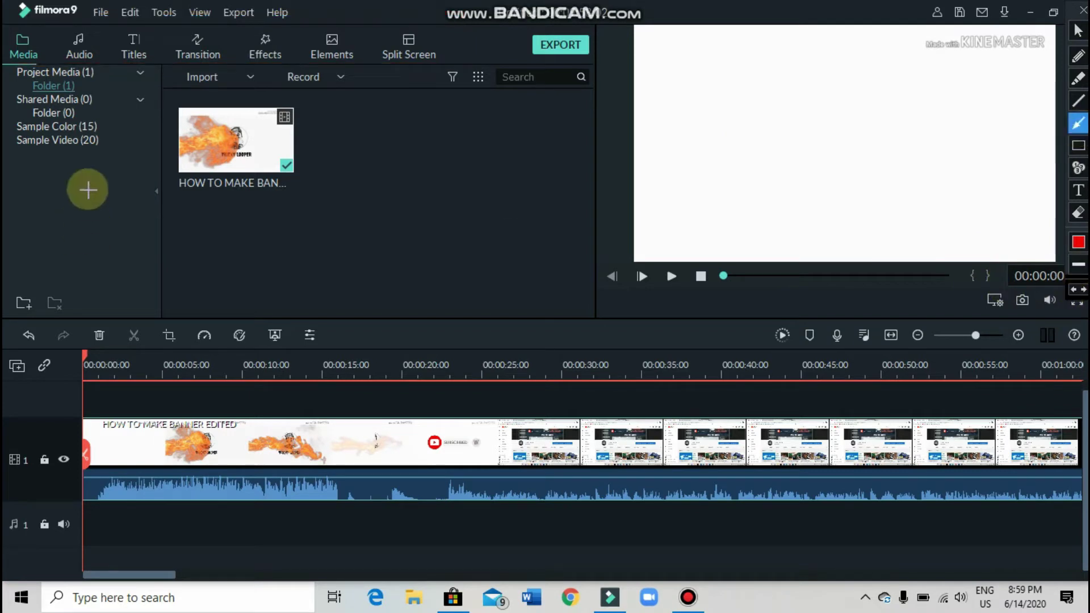
pyautogui.moveTo(49, 152); pyautogui.dragTo(92, 71)
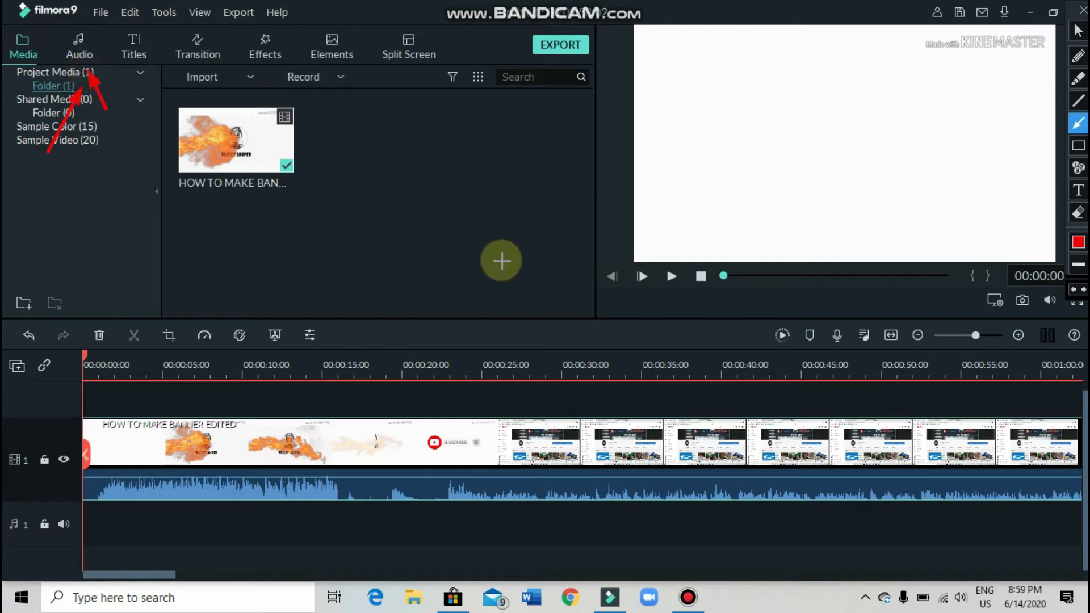
pyautogui.click(1080, 289)
pyautogui.click(1078, 33)
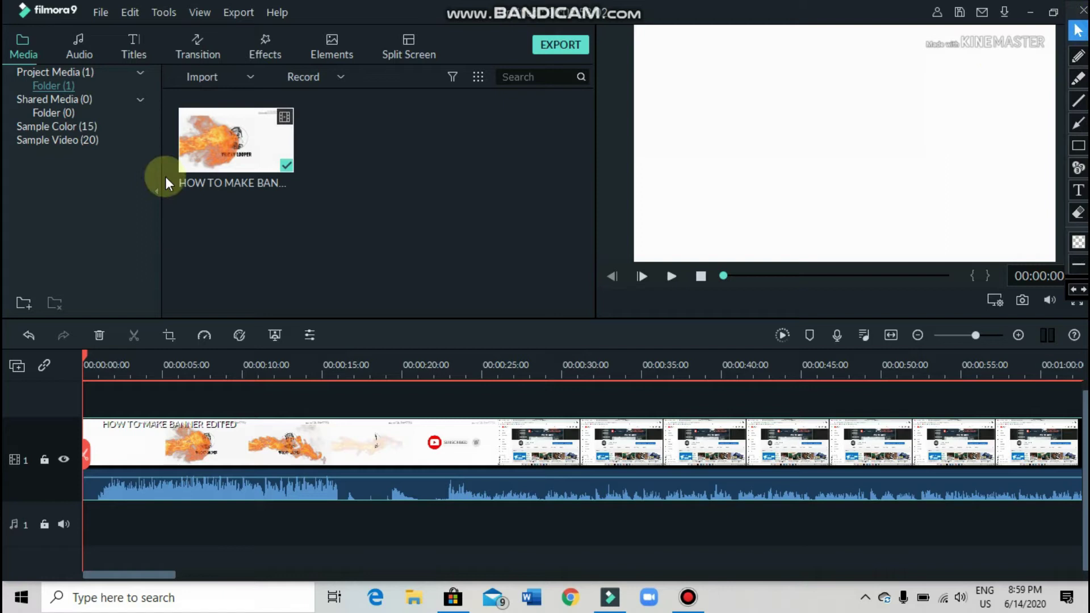
pyautogui.click(80, 49)
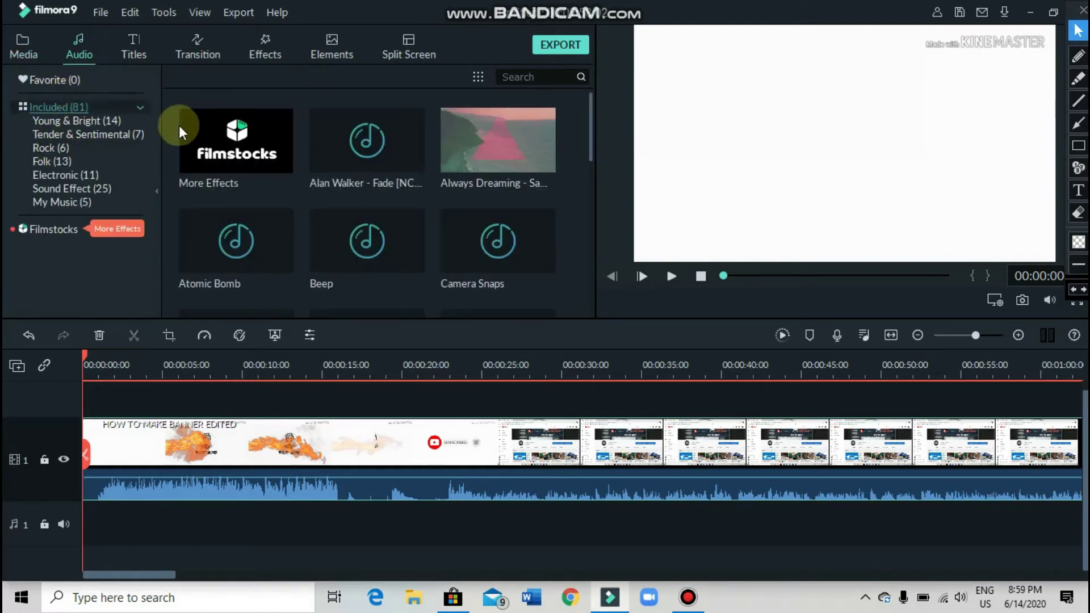
pyautogui.scroll(-5, 306, 165)
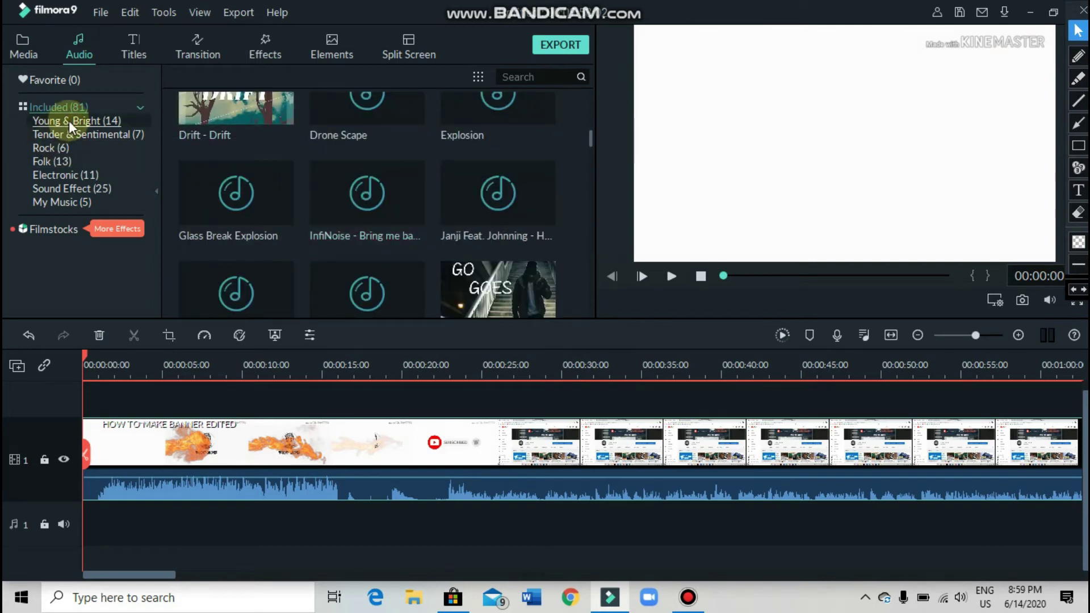
pyautogui.click(51, 203)
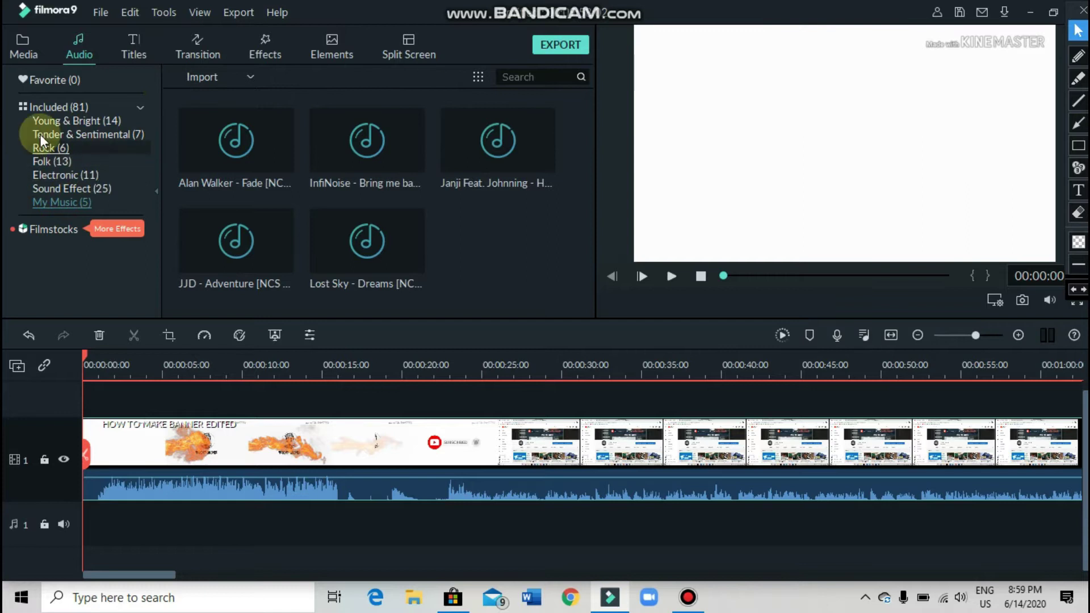
pyautogui.click(61, 173)
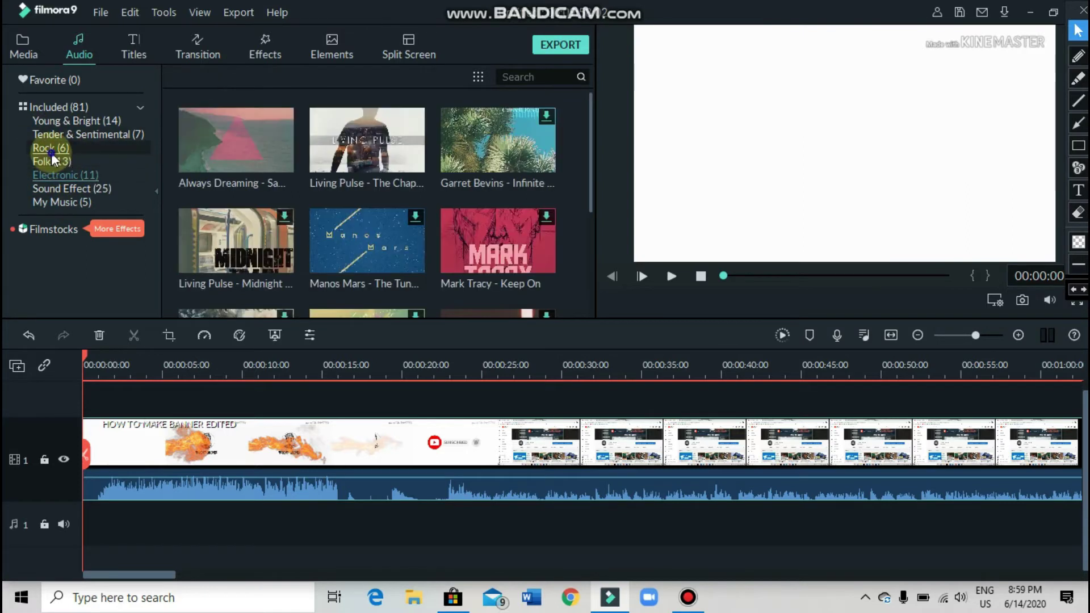
pyautogui.click(70, 136)
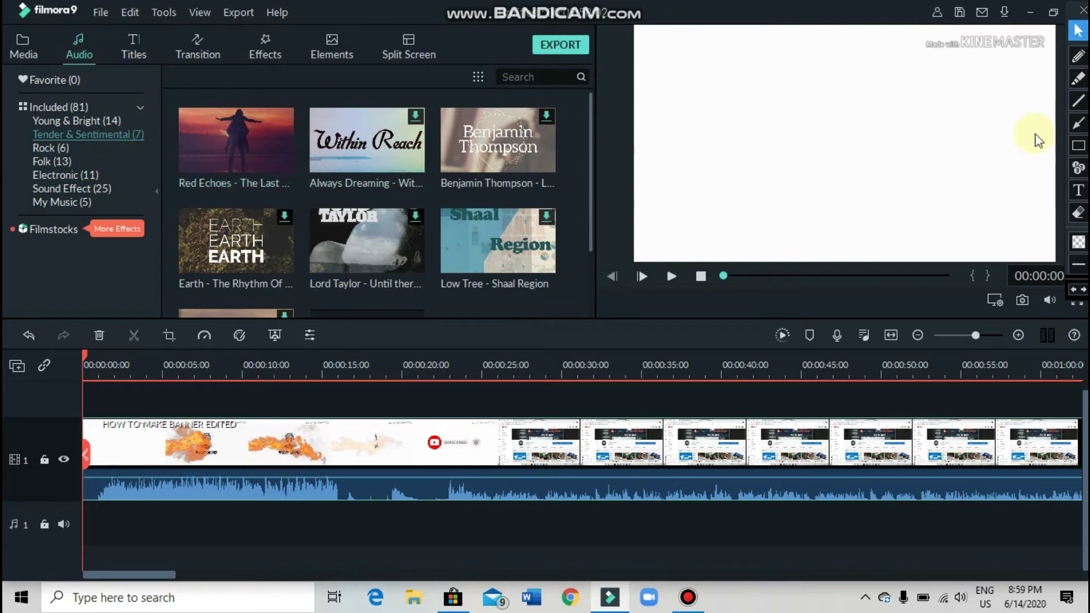
pyautogui.click(1079, 145)
pyautogui.moveTo(108, 26); pyautogui.dragTo(156, 79)
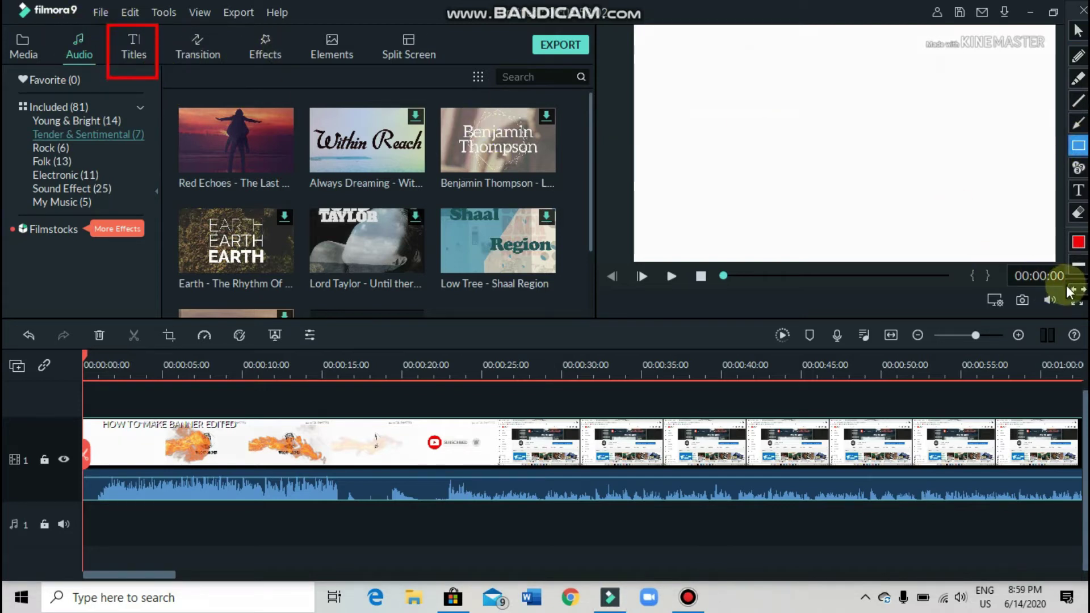
pyautogui.click(1077, 283)
pyautogui.click(1079, 31)
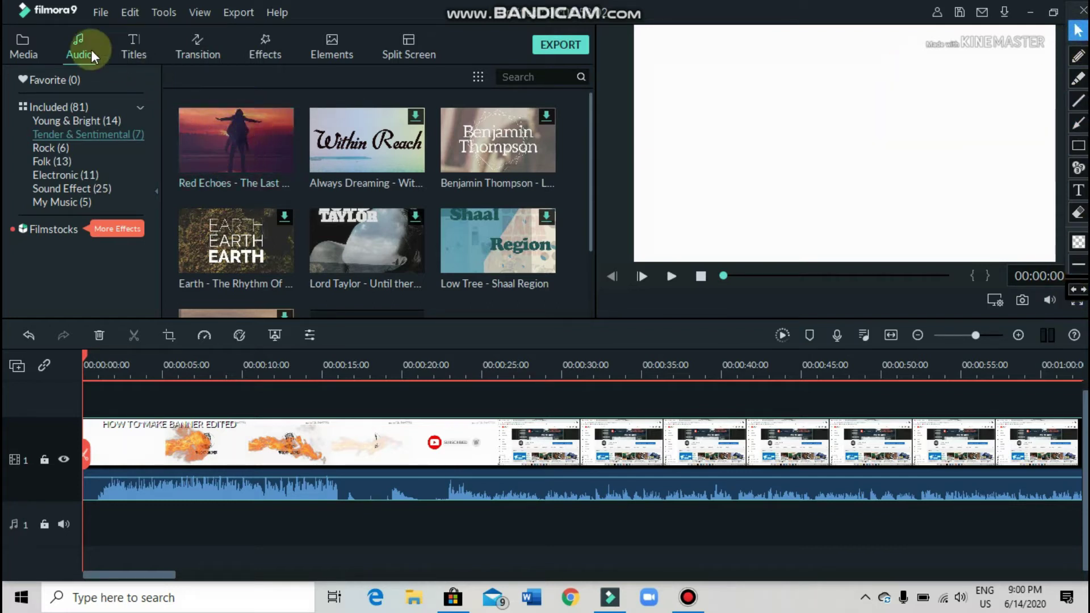
# Step: Place Lower Third 4 from Titles > Lower 3rds onto track 2 at the start
pyautogui.click(122, 54)
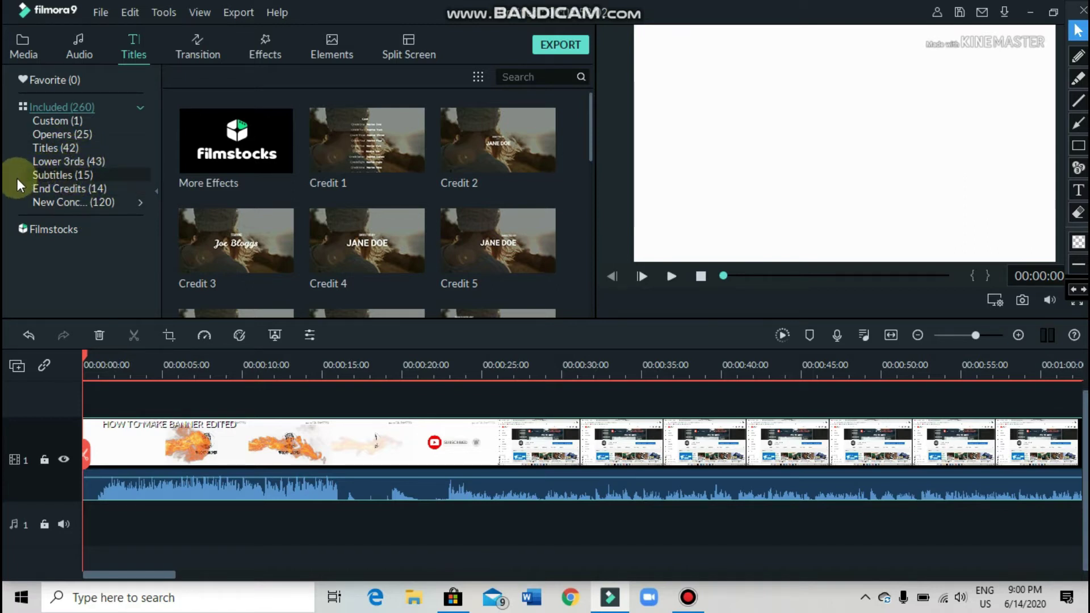
pyautogui.click(60, 159)
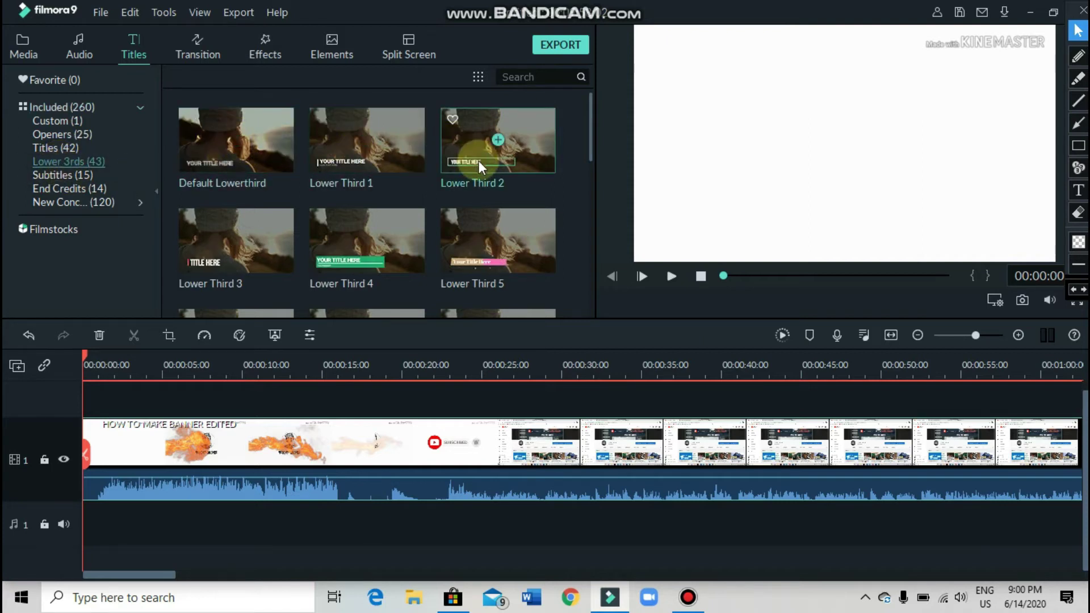
pyautogui.click(368, 240)
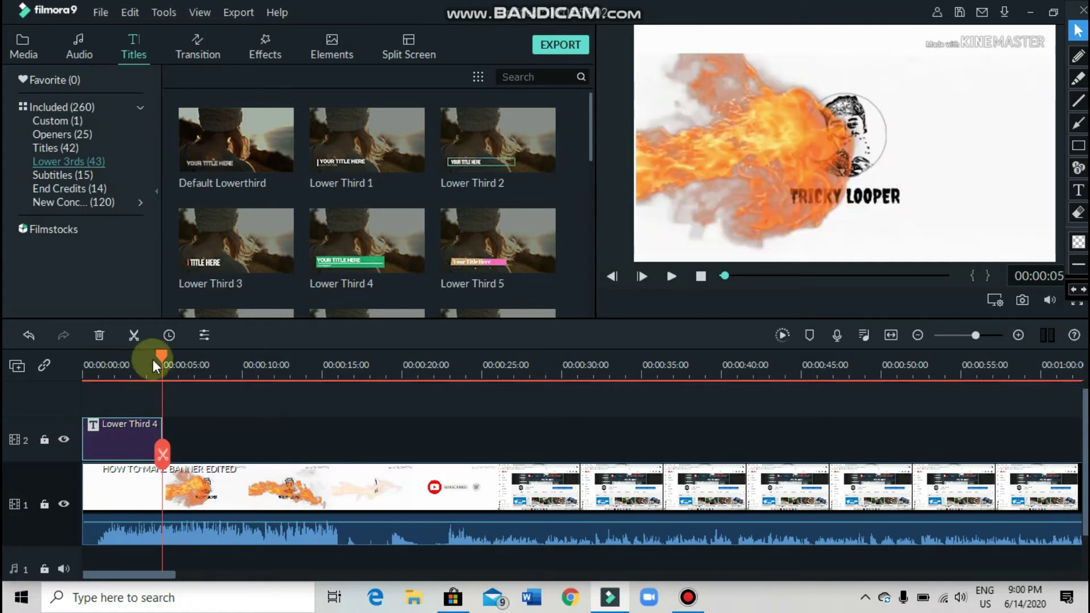
# Step: Preview the Lower Third 4 title over the video's opening and return to the start
pyautogui.click(106, 366)
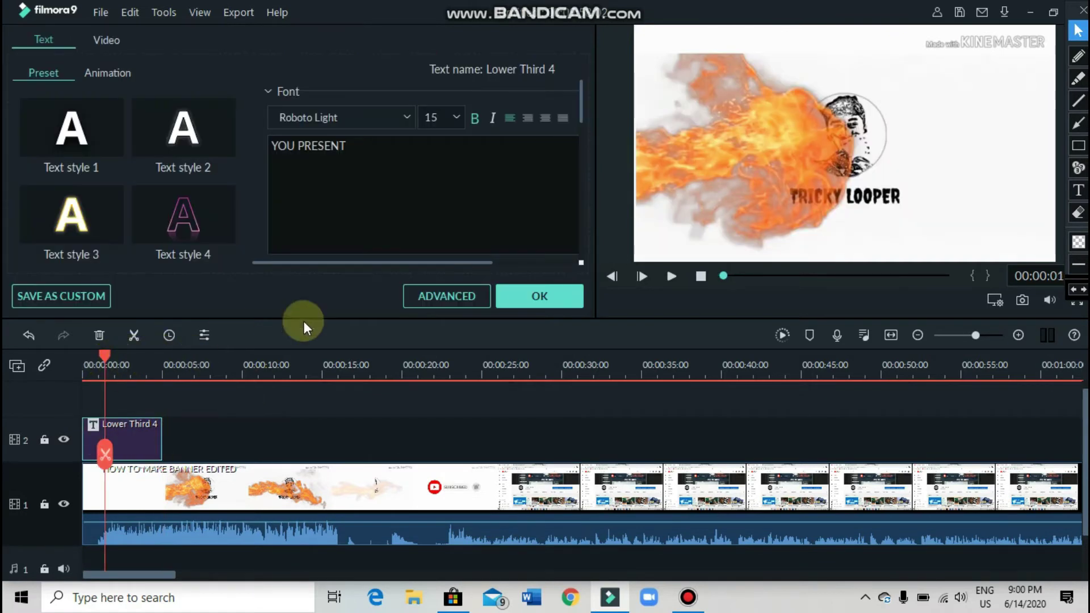
pyautogui.click(111, 343)
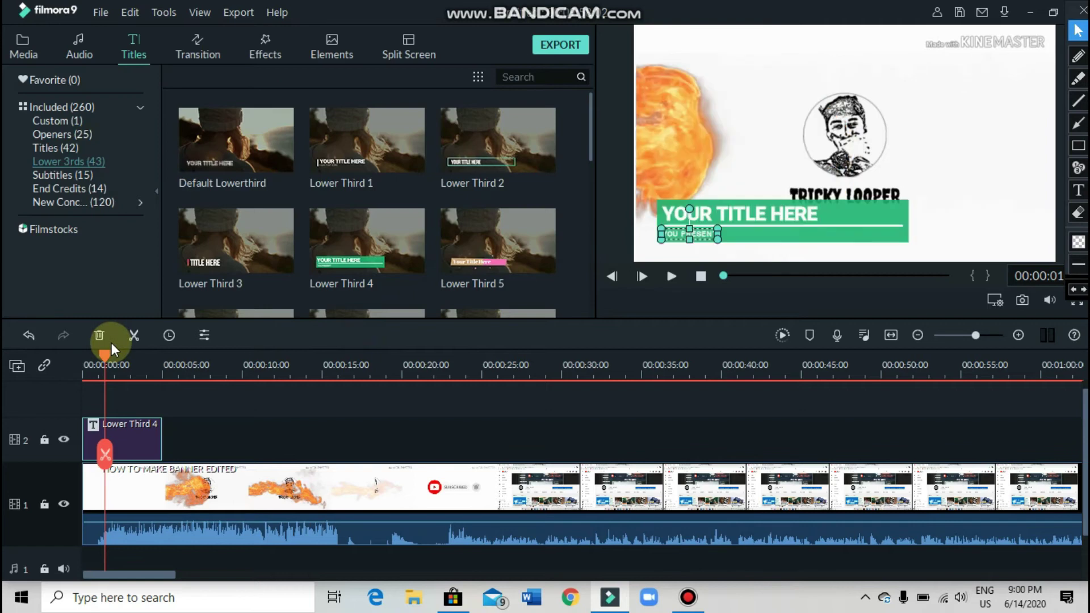
pyautogui.click(84, 365)
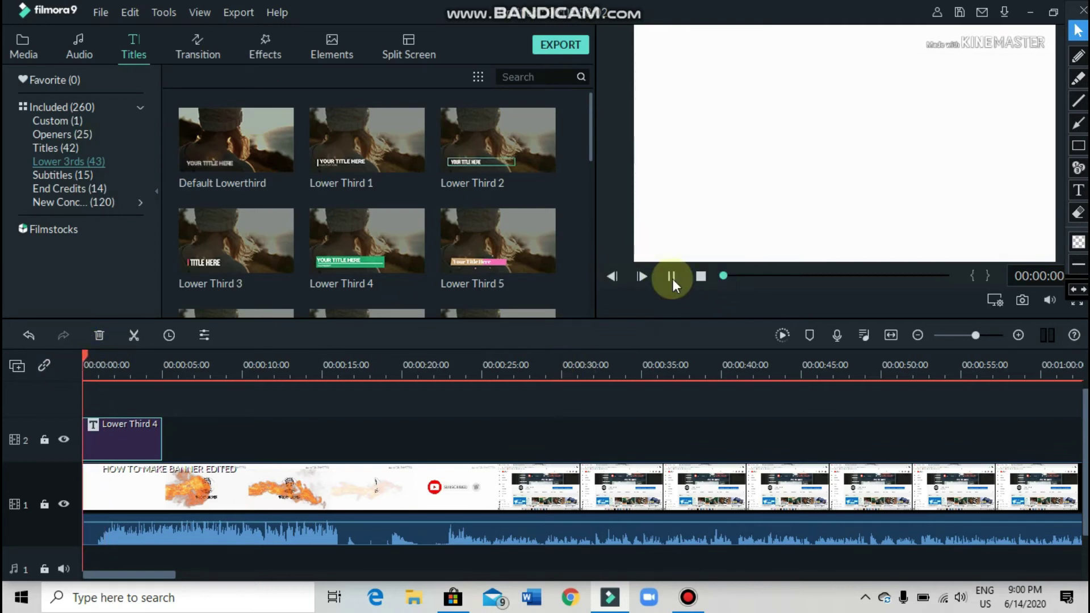
pyautogui.click(671, 278)
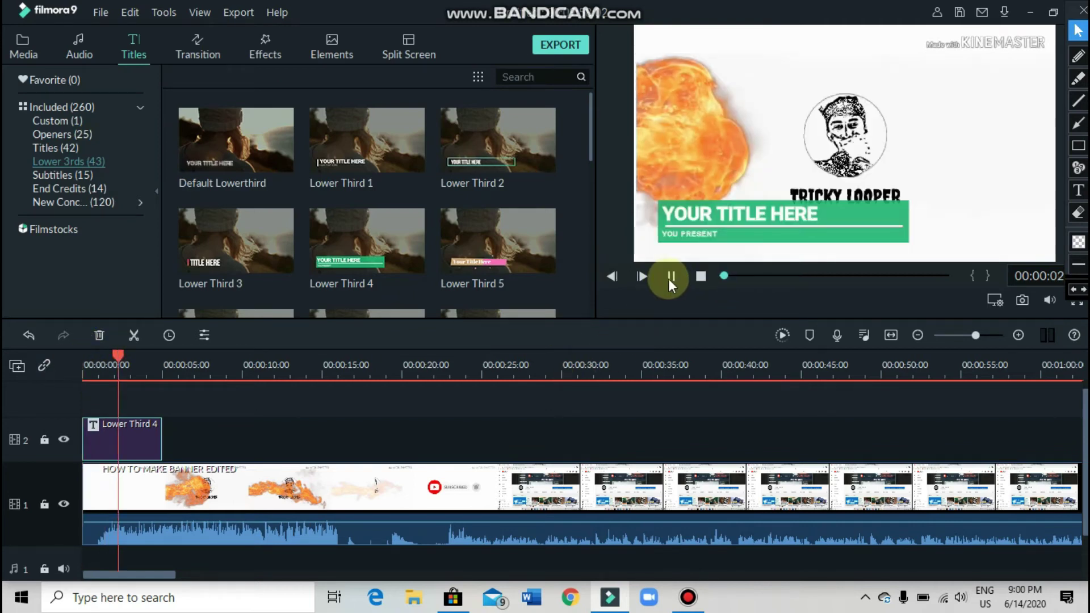
pyautogui.click(671, 278)
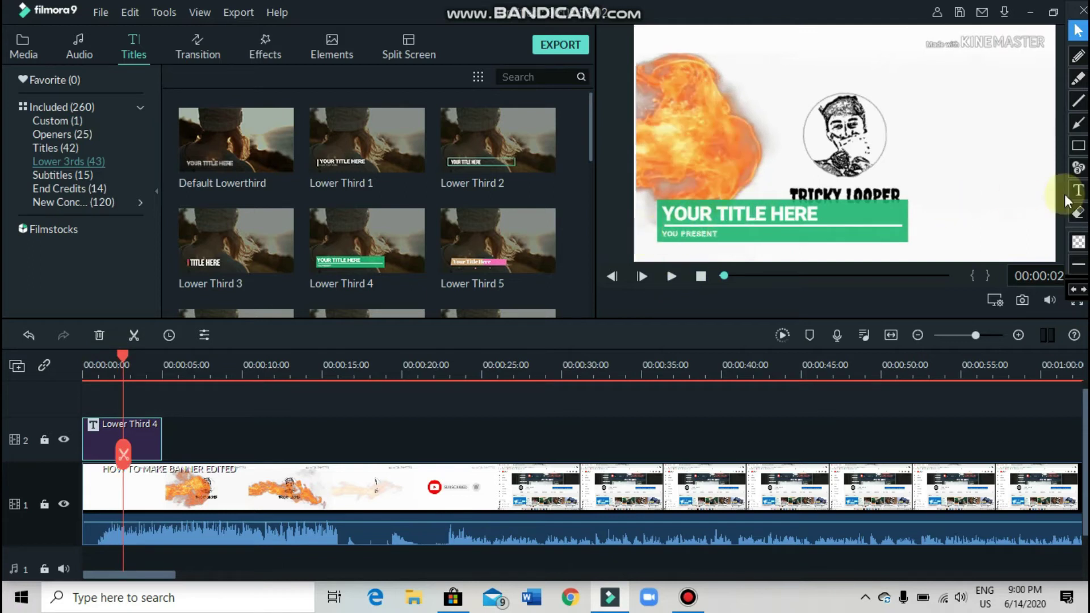
pyautogui.click(1079, 145)
pyautogui.moveTo(653, 189); pyautogui.dragTo(736, 234)
pyautogui.moveTo(838, 242); pyautogui.dragTo(925, 249)
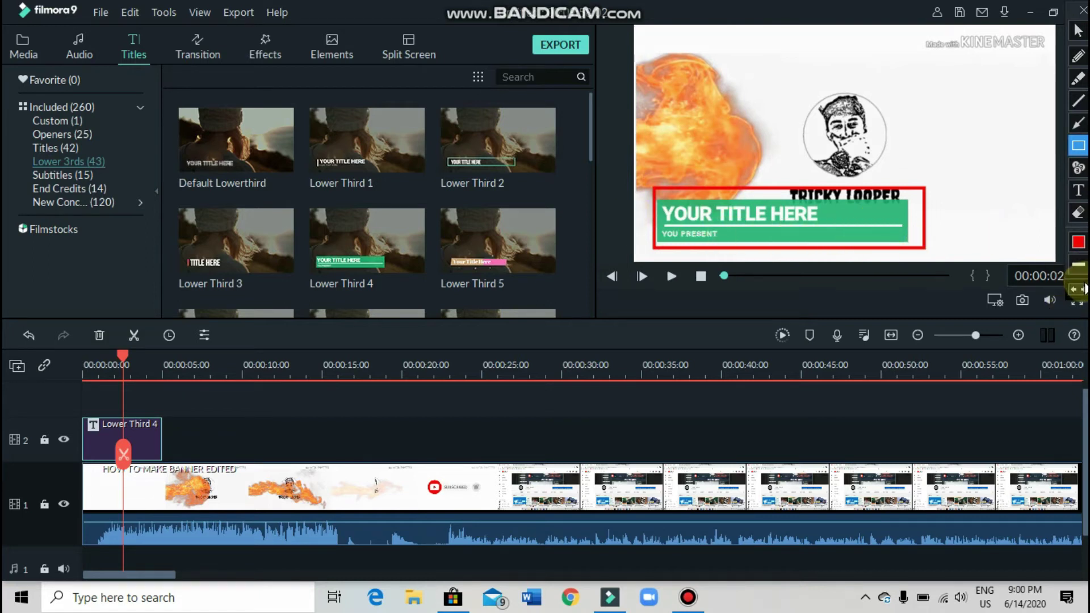
pyautogui.click(1079, 290)
pyautogui.click(1079, 29)
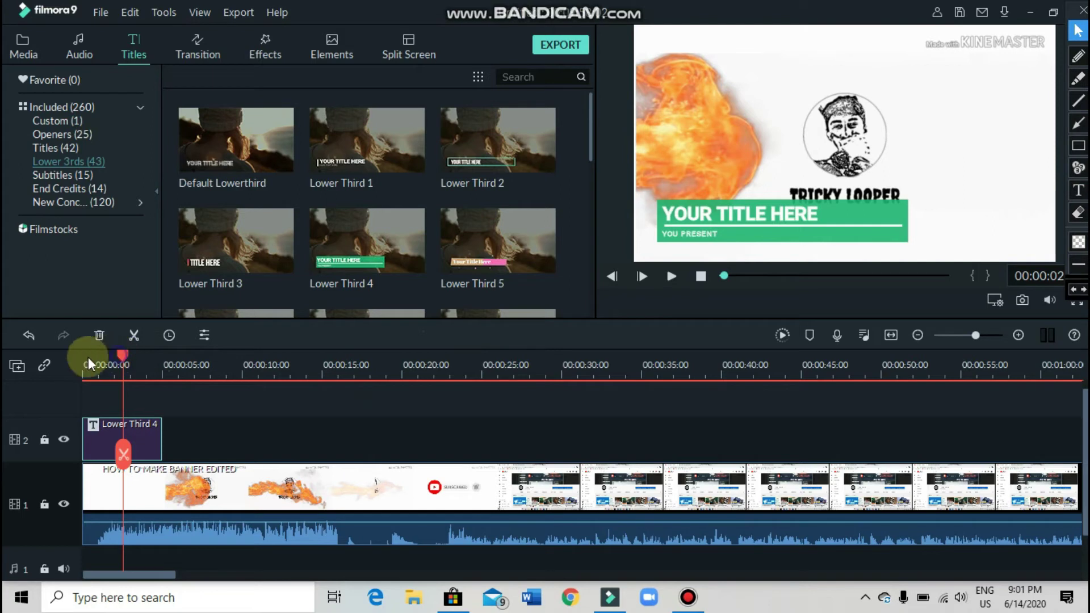
pyautogui.moveTo(68, 368); pyautogui.dragTo(84, 367)
# Step: Open Lower Third 4 and delete its YOUR TITLE HERE heading text
pyautogui.click(1079, 145)
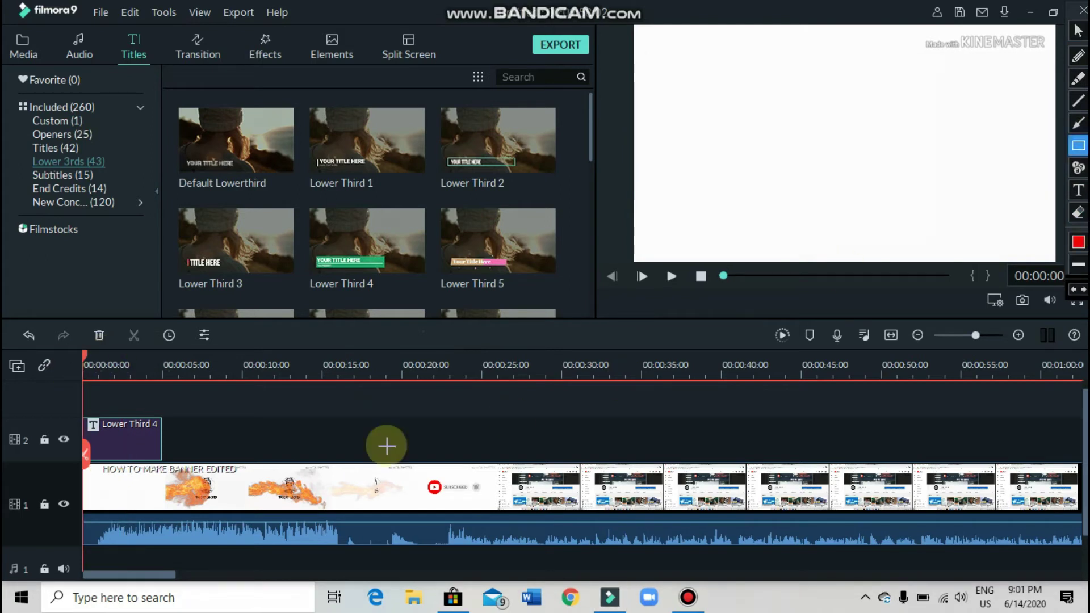
pyautogui.moveTo(74, 412); pyautogui.dragTo(171, 465)
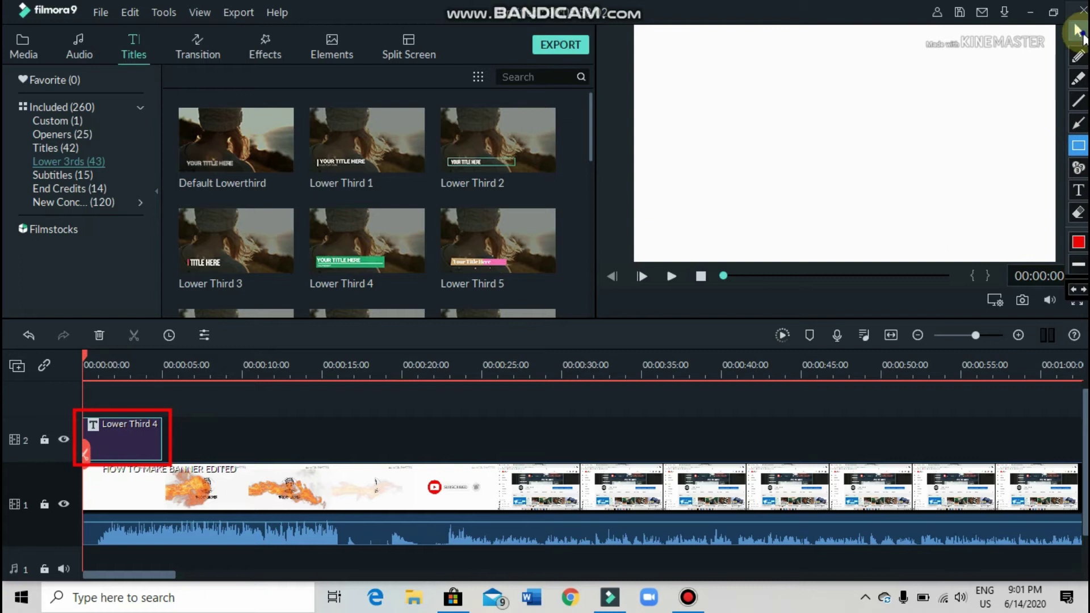
pyautogui.click(1078, 32)
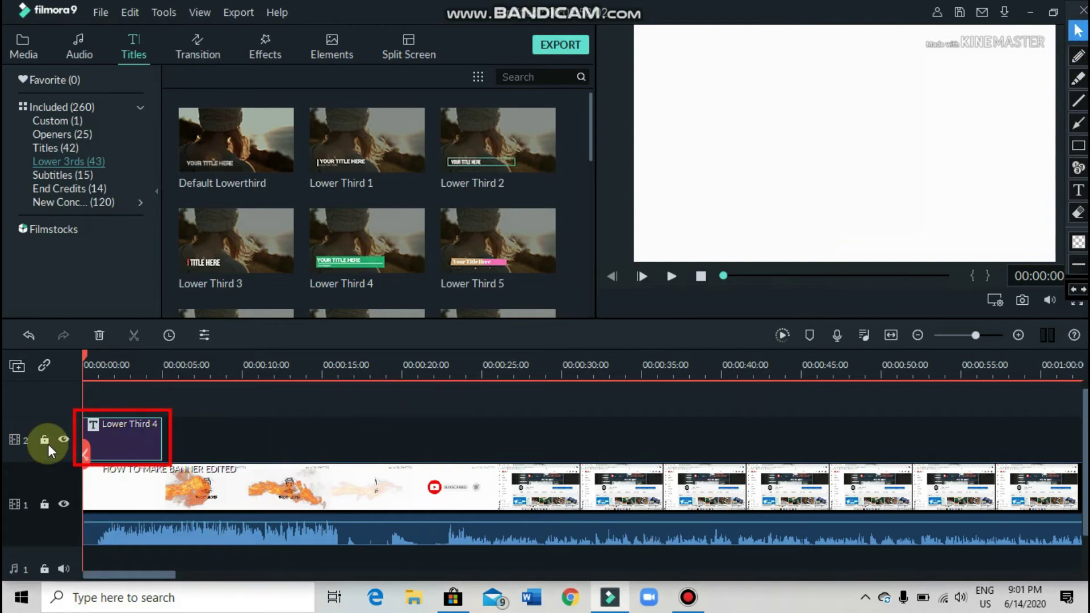
pyautogui.doubleClick(131, 440)
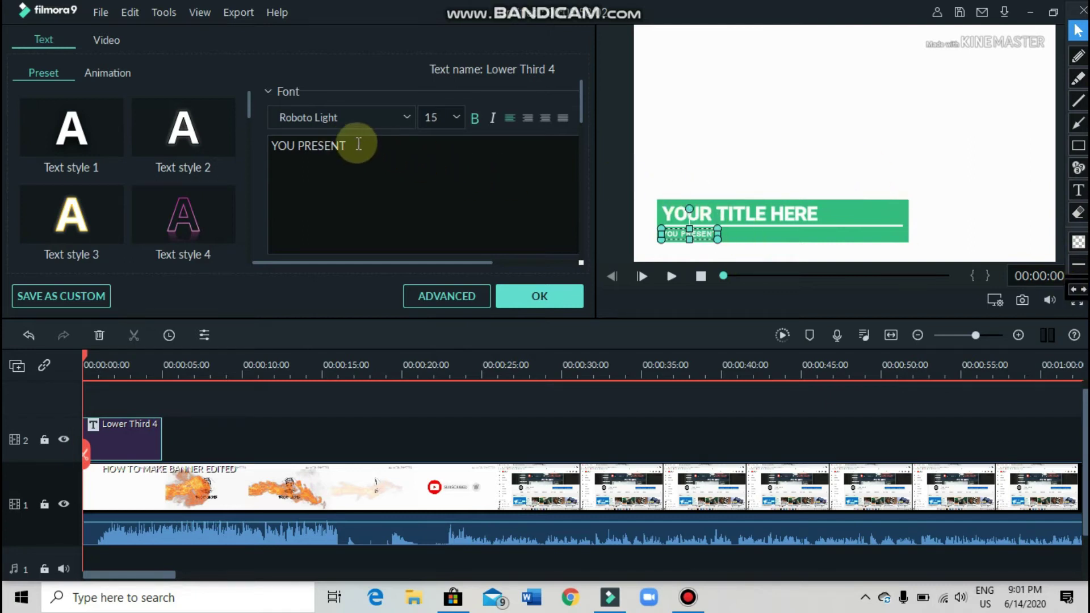
pyautogui.moveTo(345, 145); pyautogui.dragTo(275, 170)
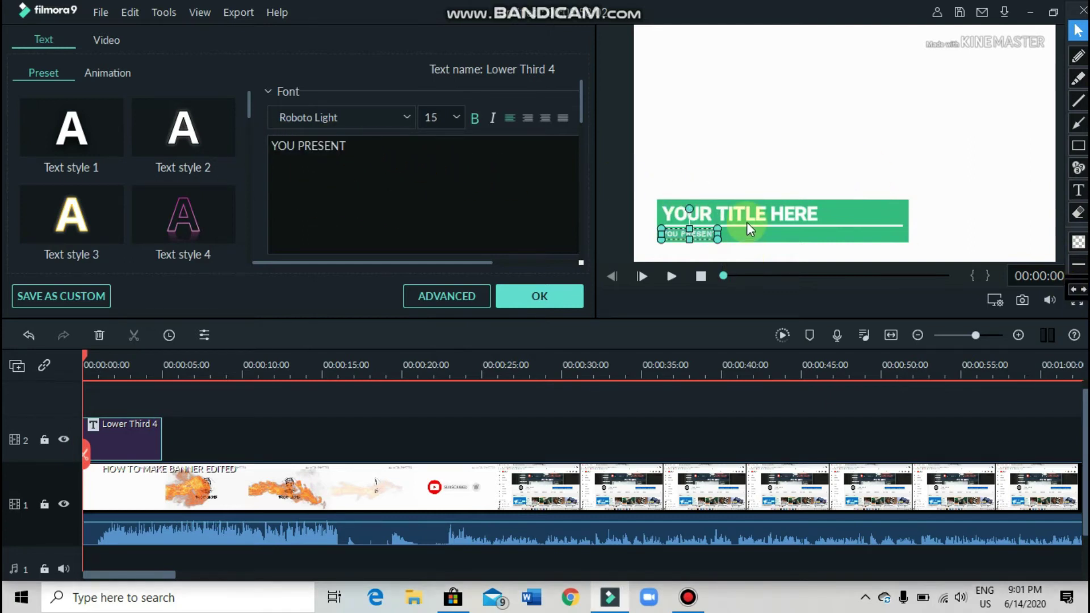
pyautogui.click(759, 215)
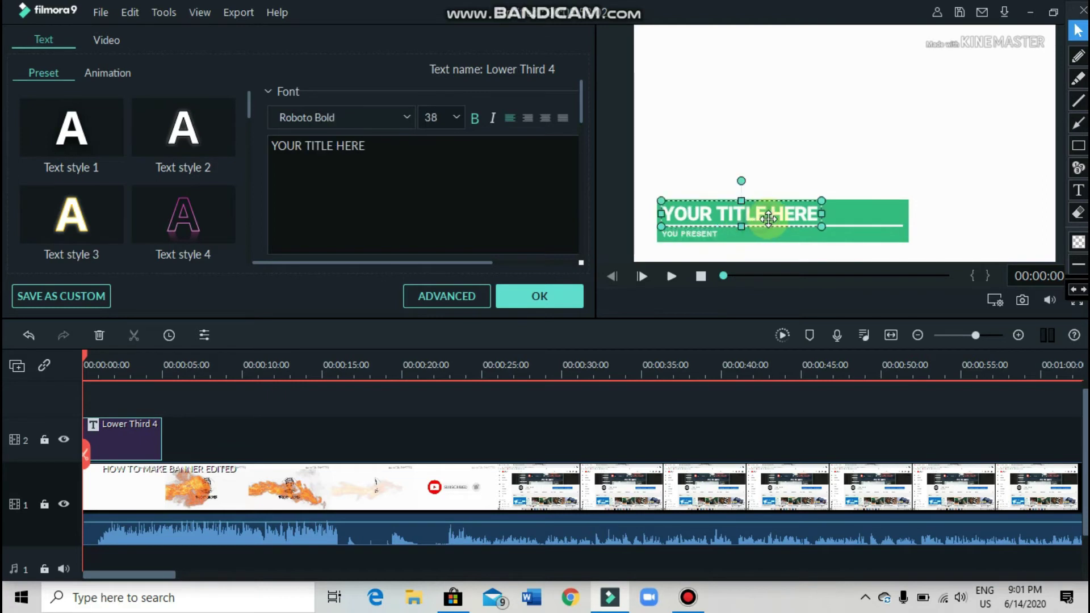
pyautogui.hotkey('ctrl', 'a')
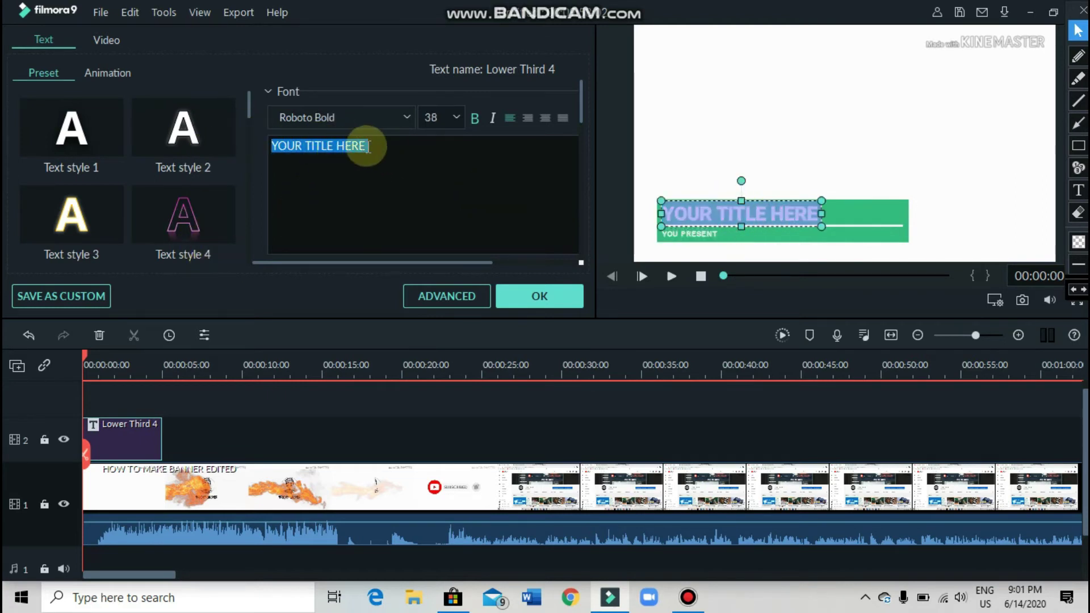
pyautogui.press('BackSpace')
pyautogui.write('gyghnjhuni')
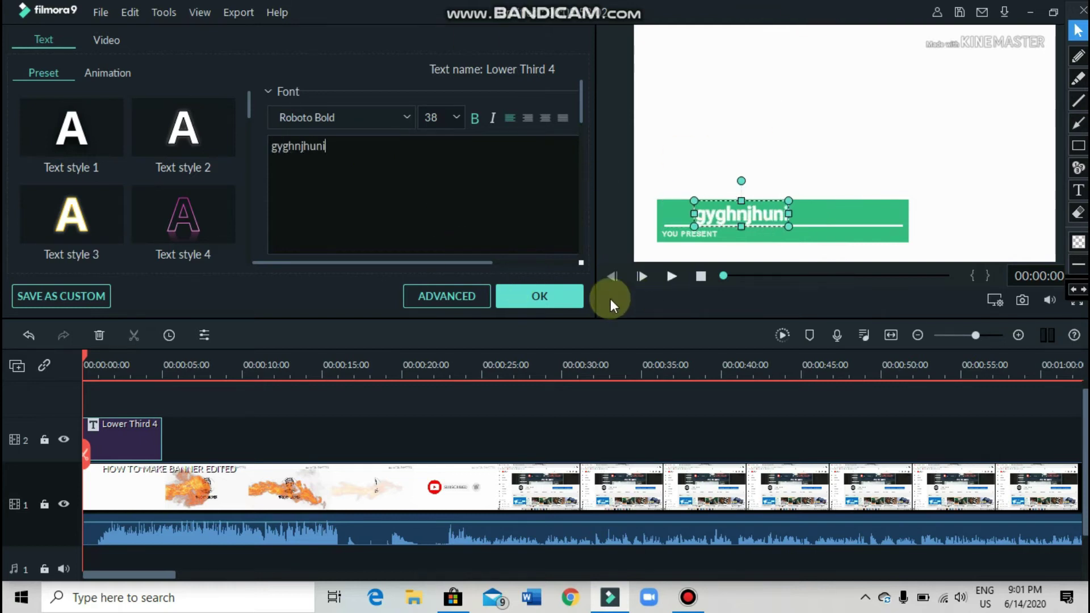
# Step: Apply the 'gyghnjhuni' heading, preview it, then browse Subtitles and End Credits titles
pyautogui.click(528, 295)
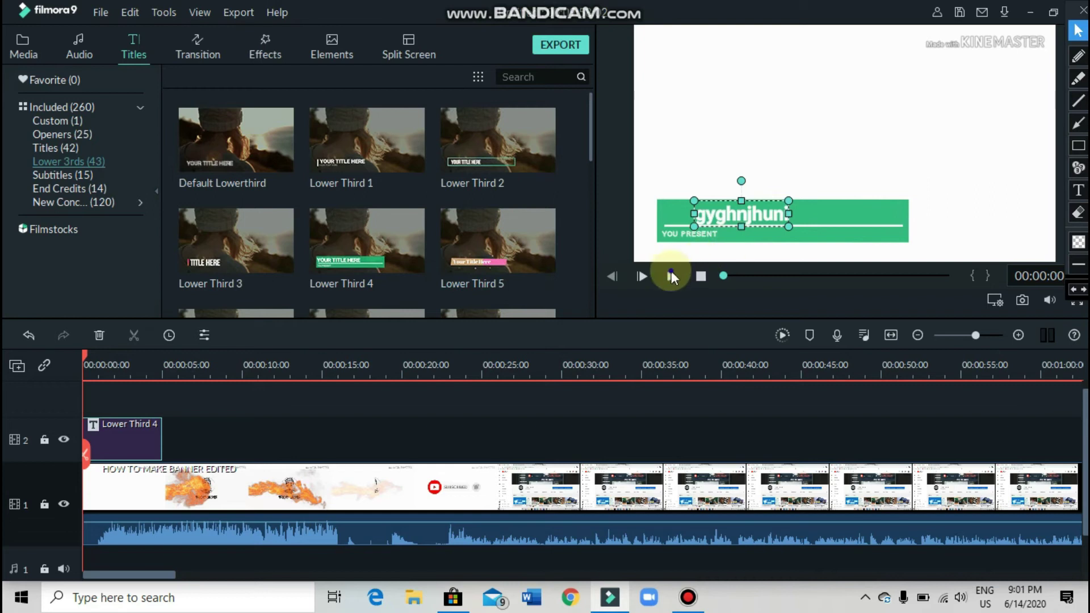
pyautogui.click(672, 276)
pyautogui.click(636, 254)
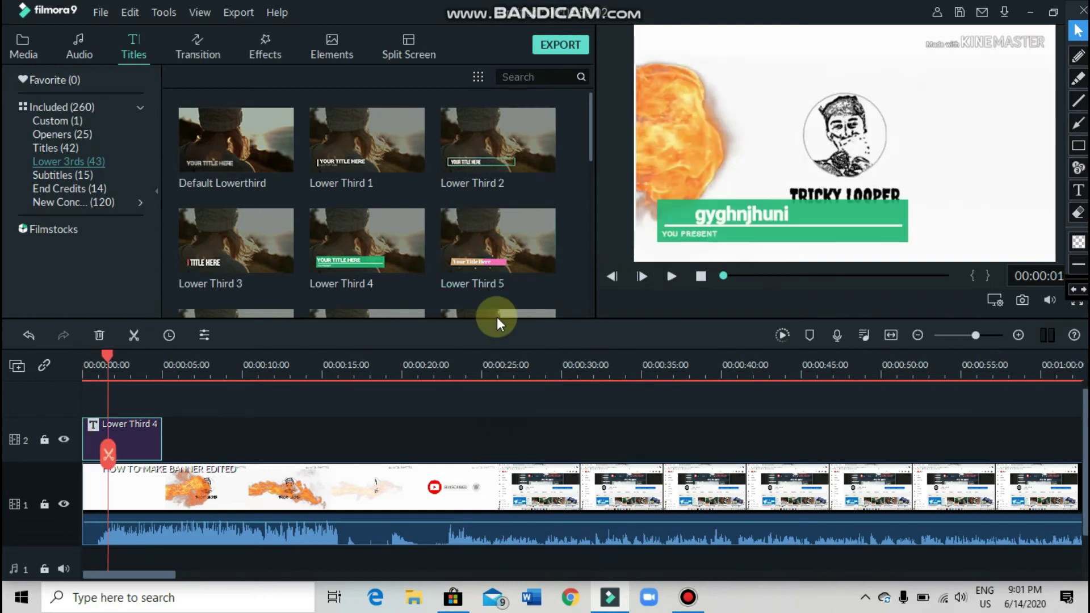
pyautogui.click(47, 175)
pyautogui.scroll(-3, 430, 177)
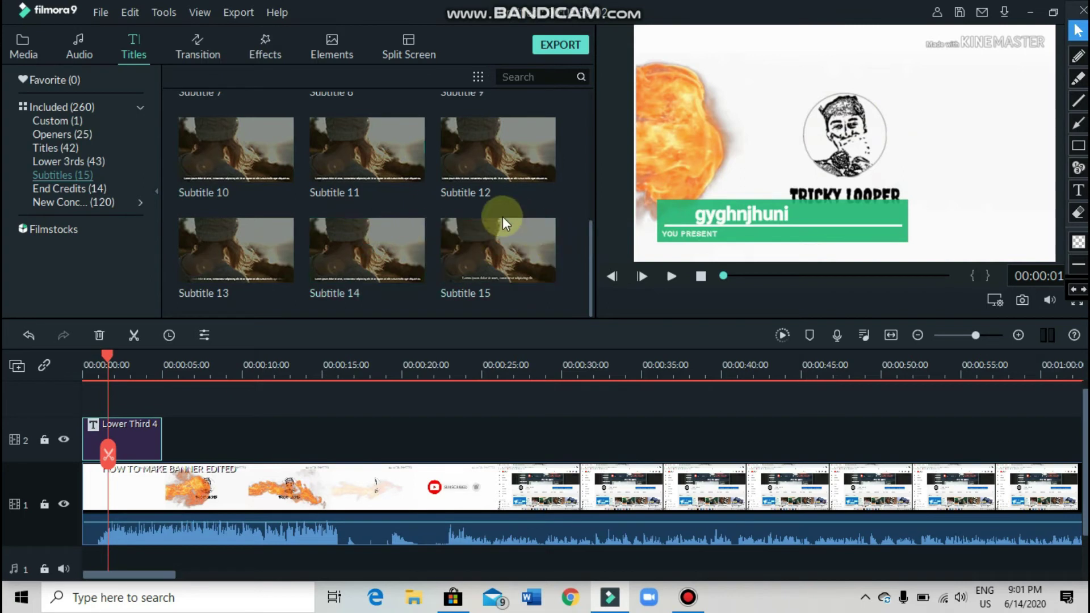
pyautogui.scroll(5, 434, 230)
pyautogui.click(47, 187)
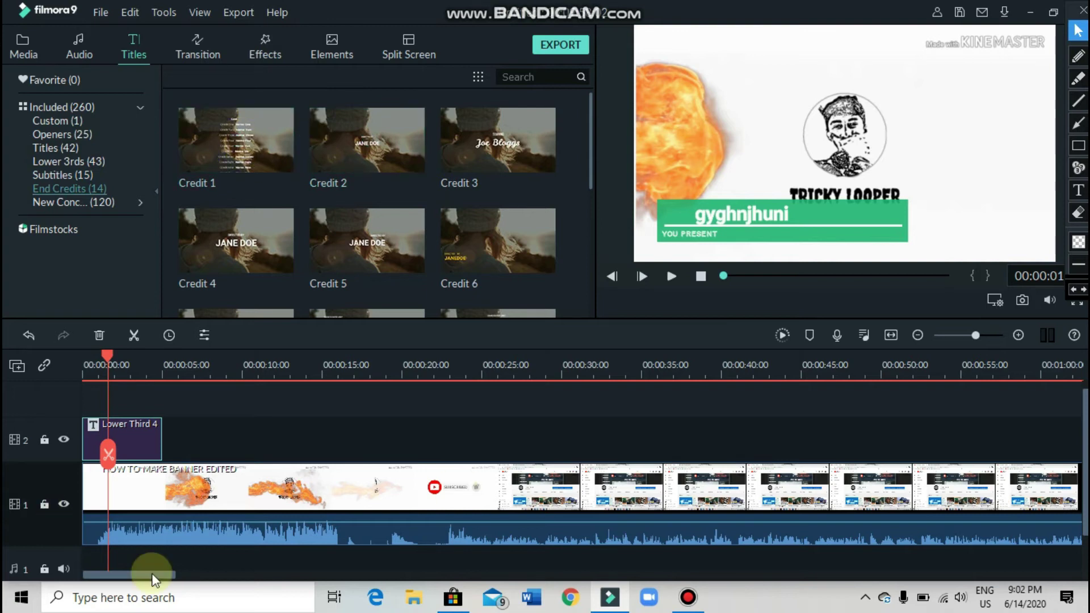
pyautogui.moveTo(128, 575); pyautogui.dragTo(1035, 575)
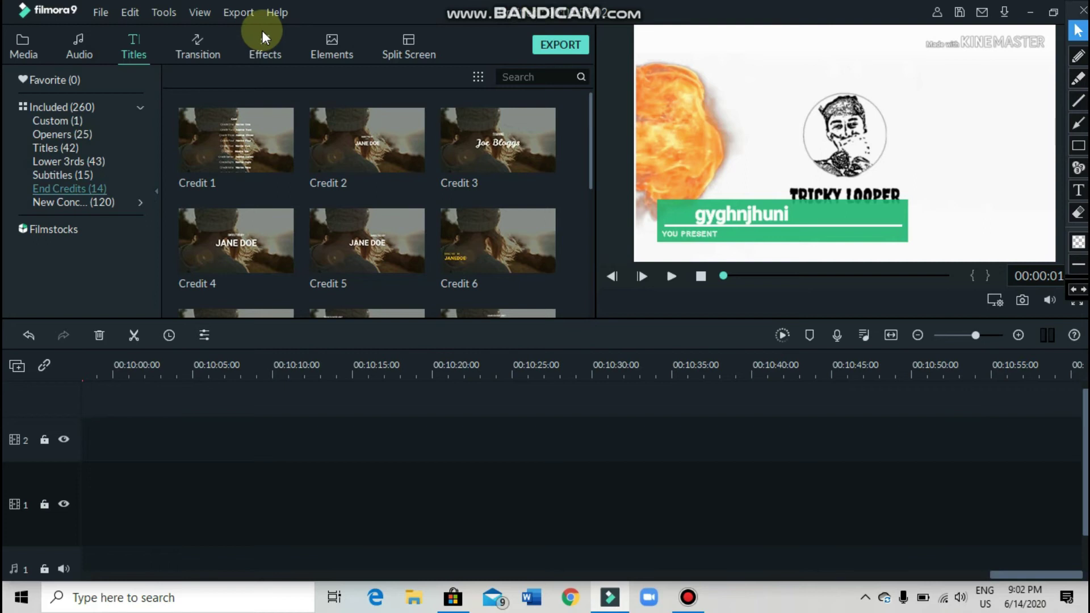
# Step: Add Credit 1 after the banner clip and preview its scrolling cast list
pyautogui.press('End')
pyautogui.click(237, 140)
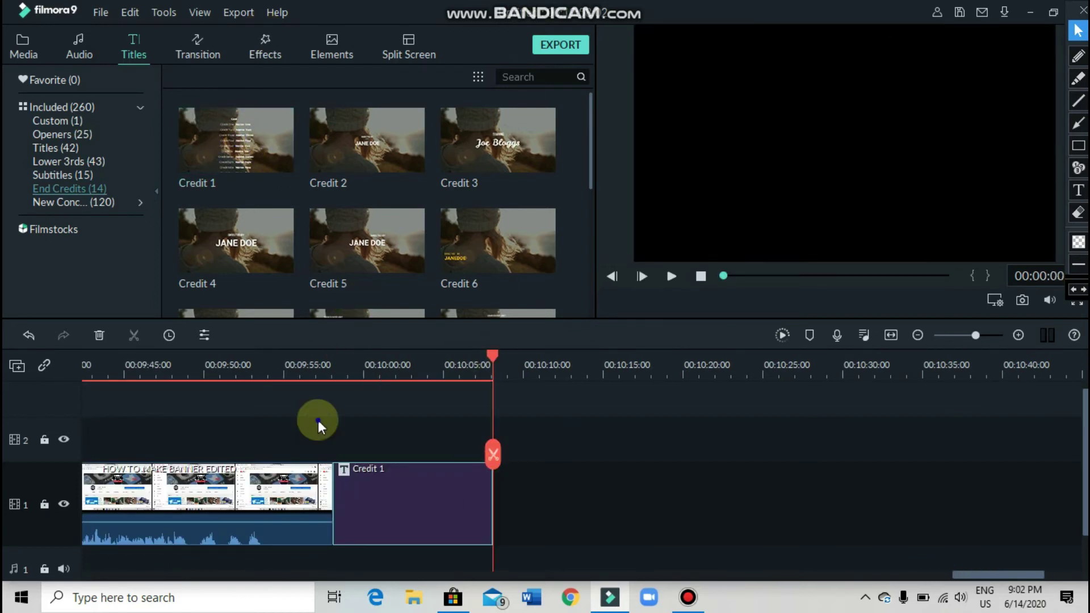
pyautogui.click(317, 420)
pyautogui.click(673, 276)
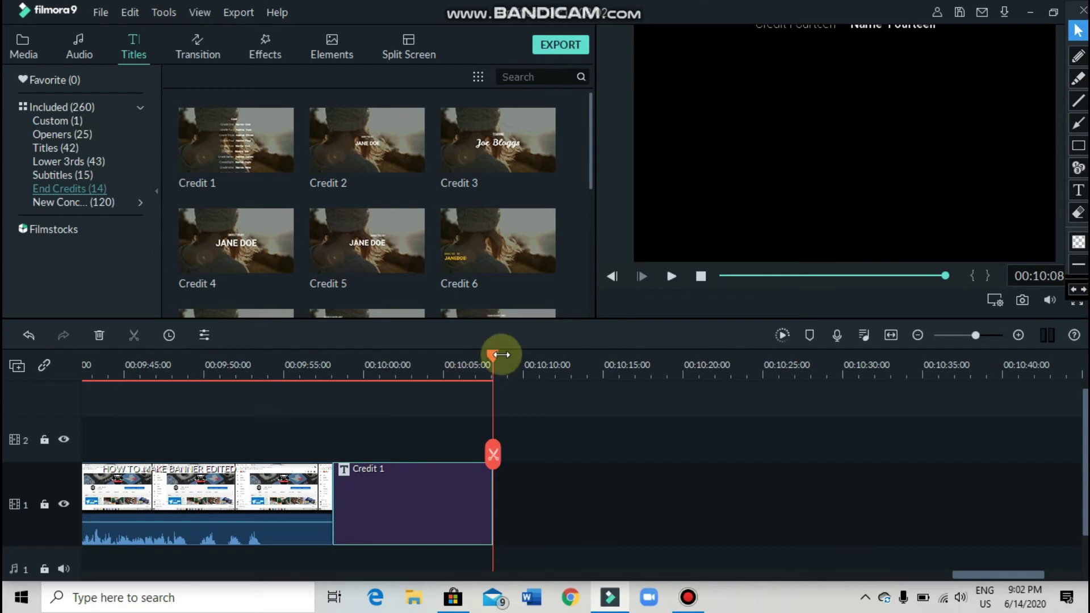
pyautogui.moveTo(492, 352); pyautogui.dragTo(494, 353)
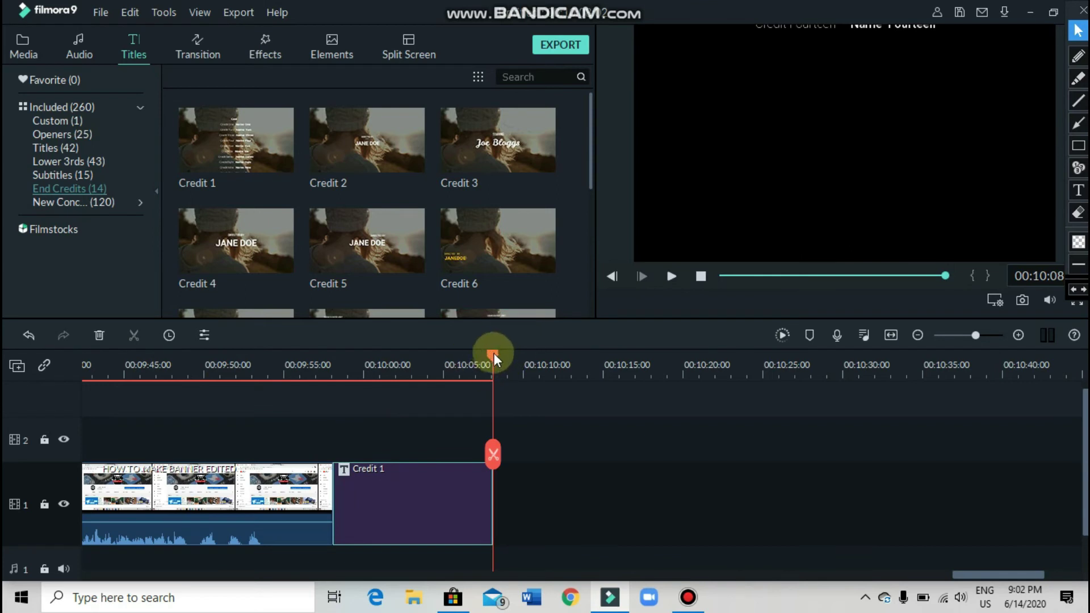
pyautogui.click(343, 445)
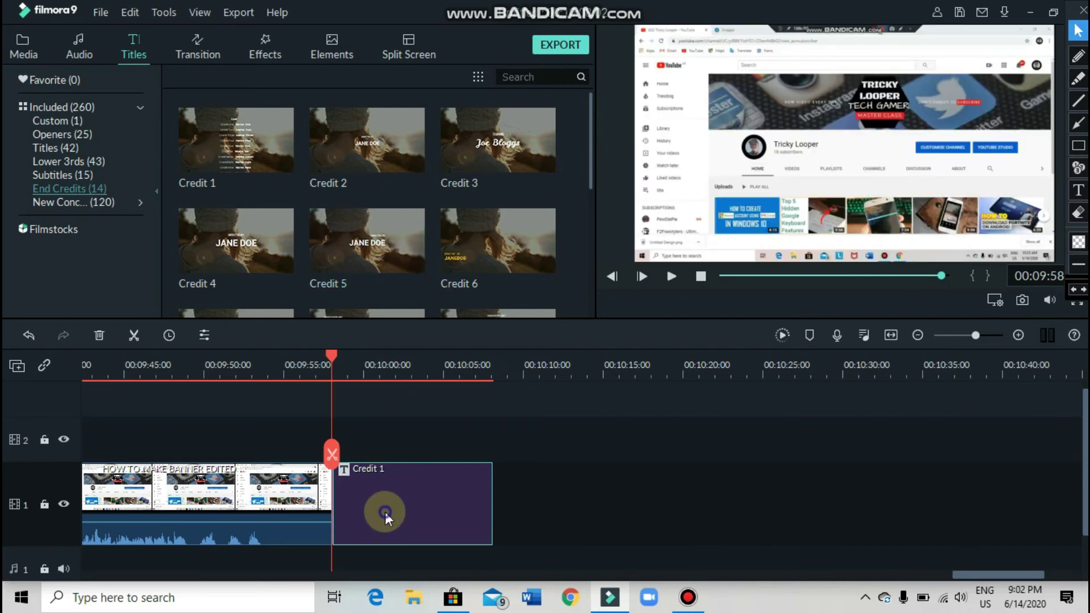
# Step: Delete the Credit Seven through Fourteen lines, leaving Cast and Credits One–Six, and apply
pyautogui.doubleClick(386, 512)
pyautogui.moveTo(466, 216)
pyautogui.mouseDown()
pyautogui.moveTo(309, 254)
pyautogui.moveTo(335, 231)
pyautogui.mouseUp()
pyautogui.click(470, 206)
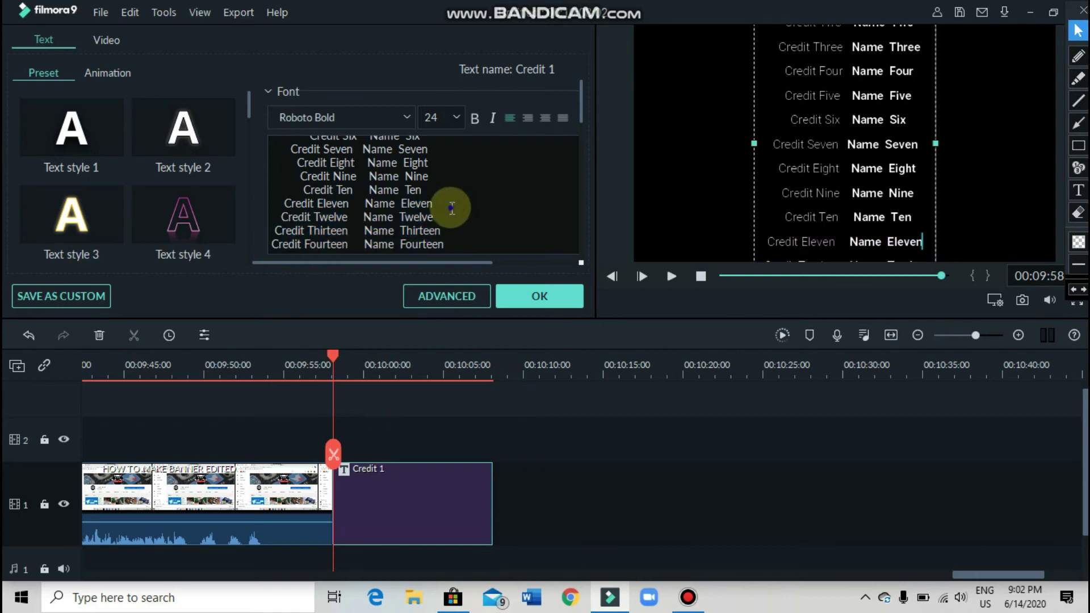
pyautogui.keyDown('shift'); pyautogui.click(280, 268); pyautogui.keyUp('shift')
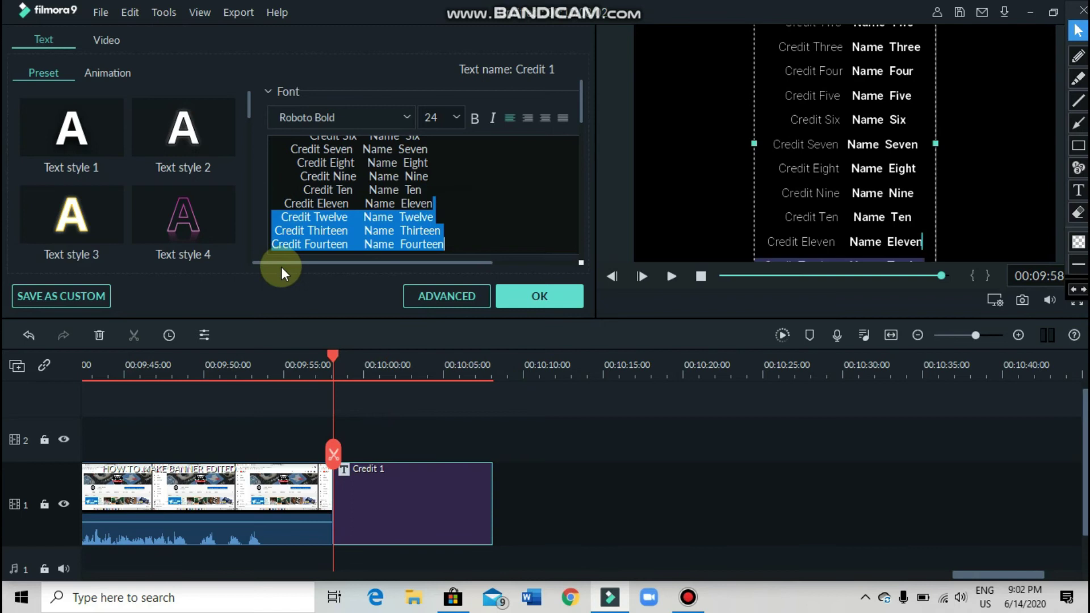
pyautogui.press('Delete')
pyautogui.moveTo(494, 178); pyautogui.dragTo(478, 191)
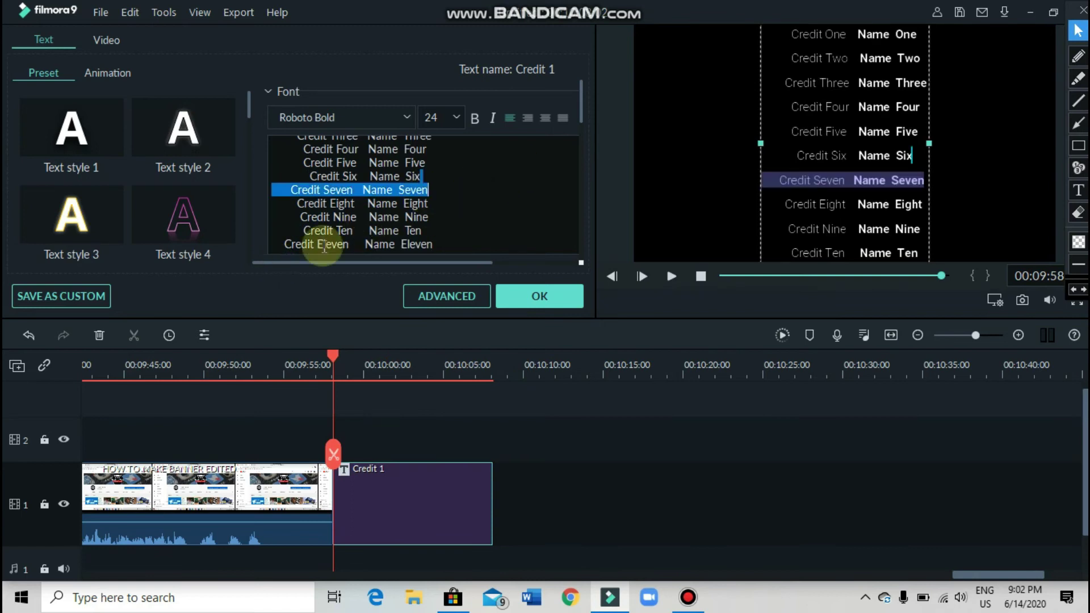
pyautogui.moveTo(323, 247); pyautogui.dragTo(320, 245)
pyautogui.press('Delete')
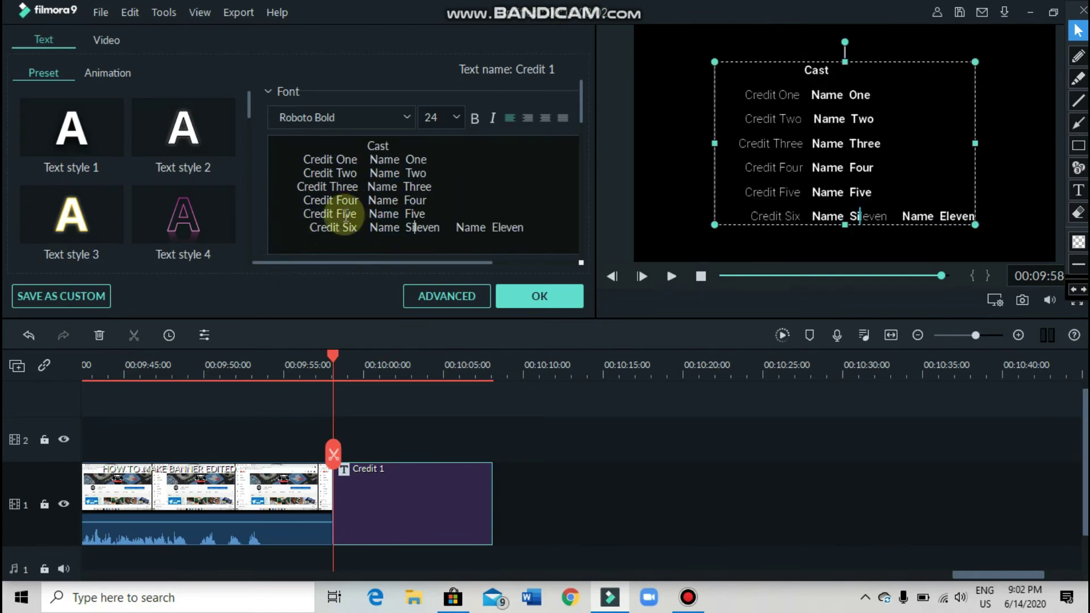
pyautogui.press('End')
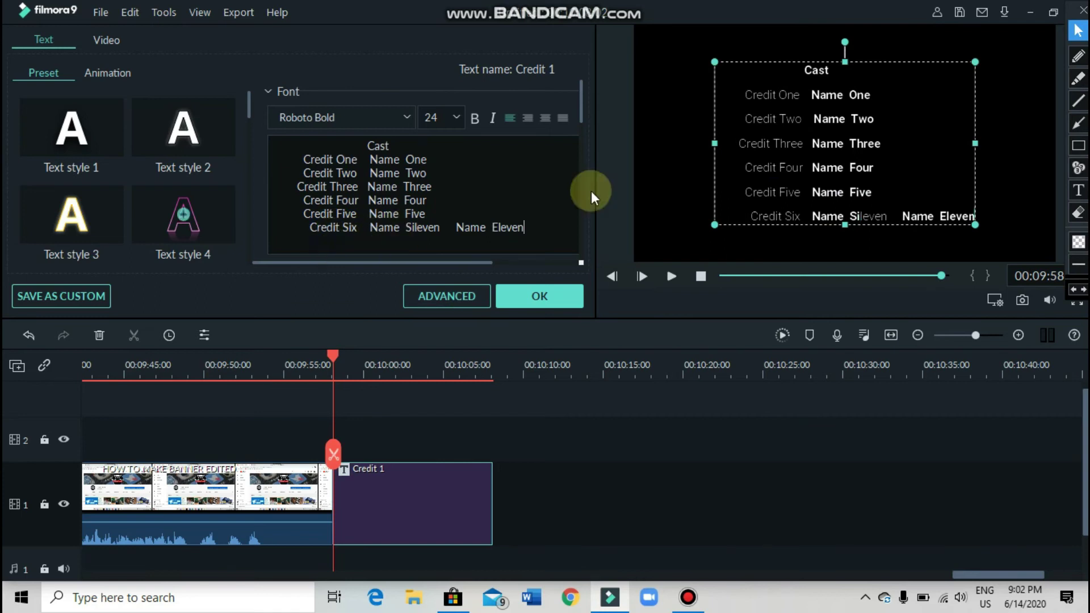
pyautogui.click(524, 296)
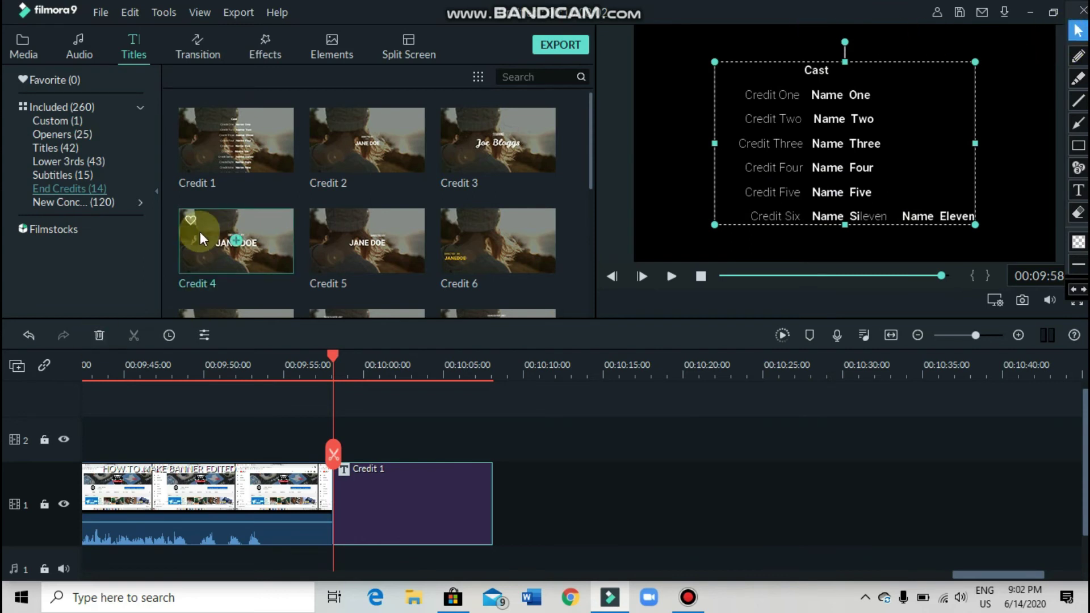
# Step: Show the New Concepts title templates in the Titles library
pyautogui.click(59, 203)
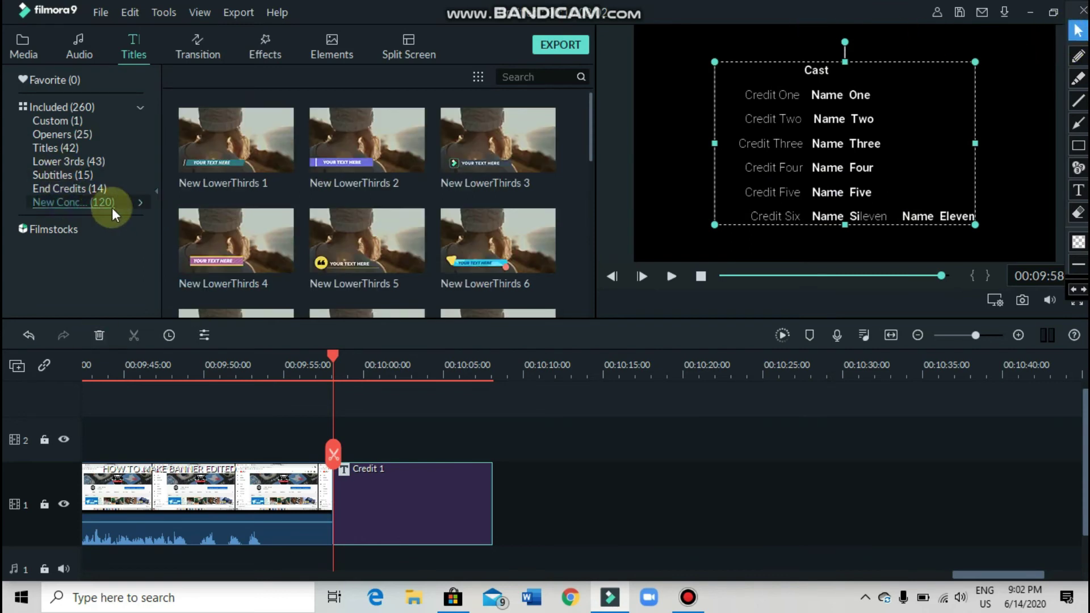
pyautogui.moveTo(235, 140)
pyautogui.scroll(-10, 327, 277)
pyautogui.scroll(-10, 352, 311)
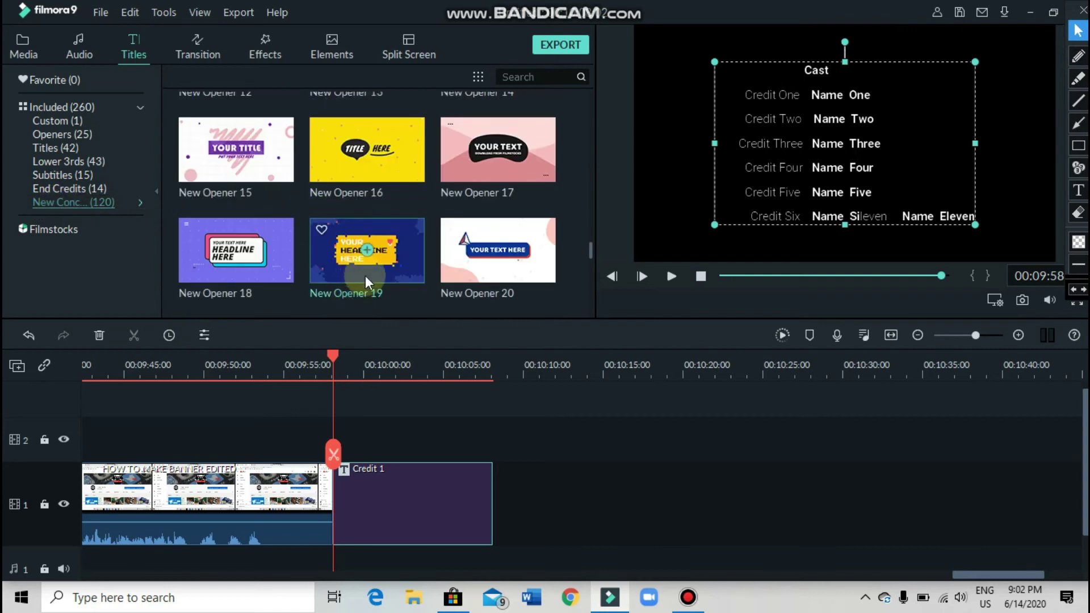
pyautogui.scroll(-5, 362, 265)
pyautogui.scroll(-5, 353, 275)
pyautogui.scroll(5, 366, 270)
pyautogui.scroll(5, 361, 272)
pyautogui.scroll(5, 352, 268)
pyautogui.scroll(5, 330, 269)
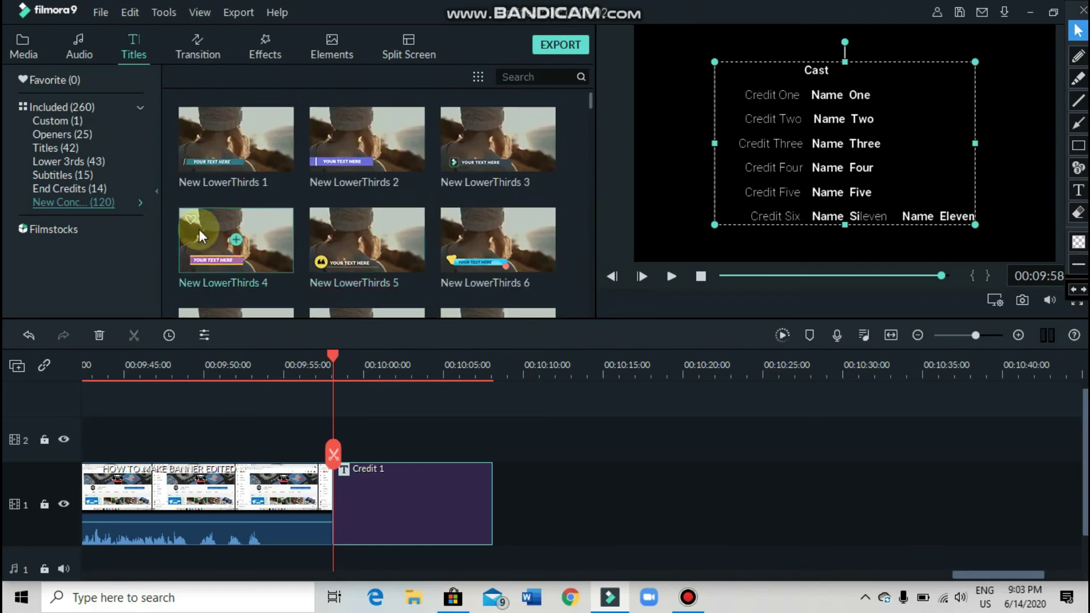
# Step: Preview Dissolve in the transitions library, then apply Flash to the Credit 1 clip
pyautogui.click(185, 56)
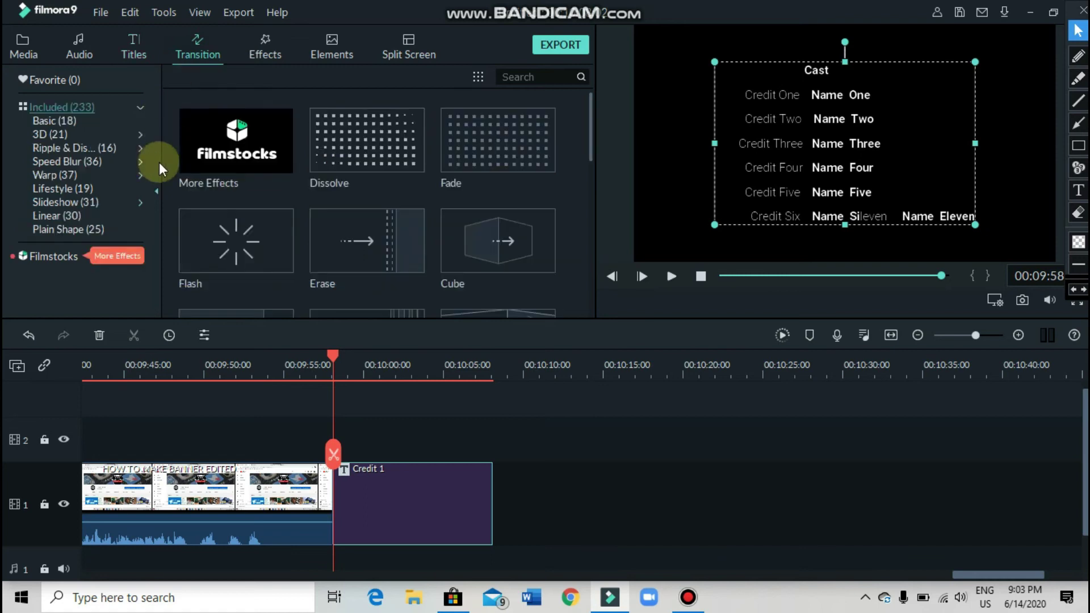
pyautogui.moveTo(366, 139)
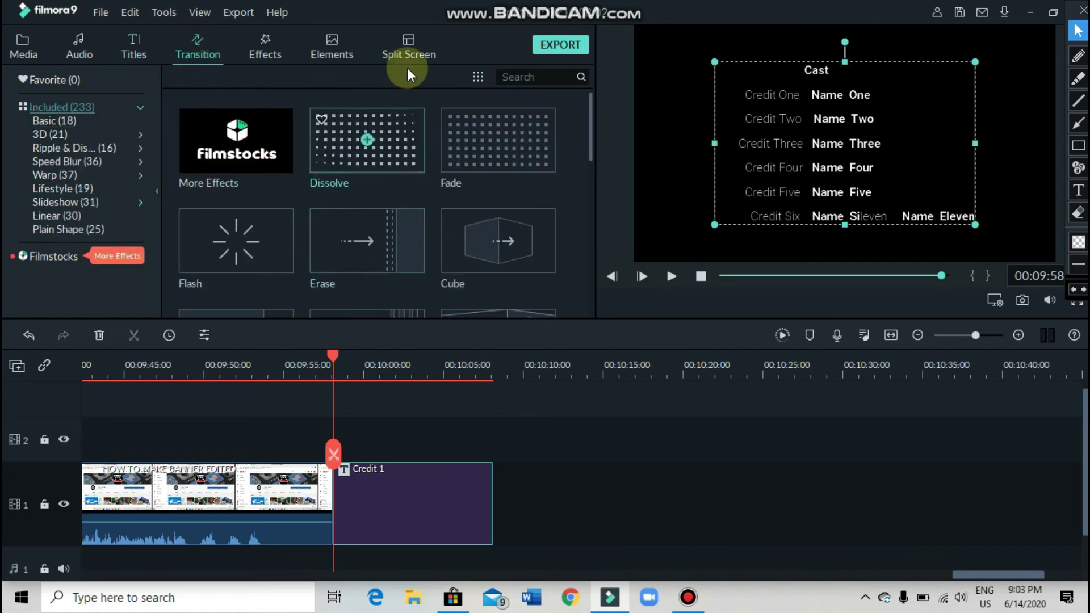
pyautogui.click(333, 128)
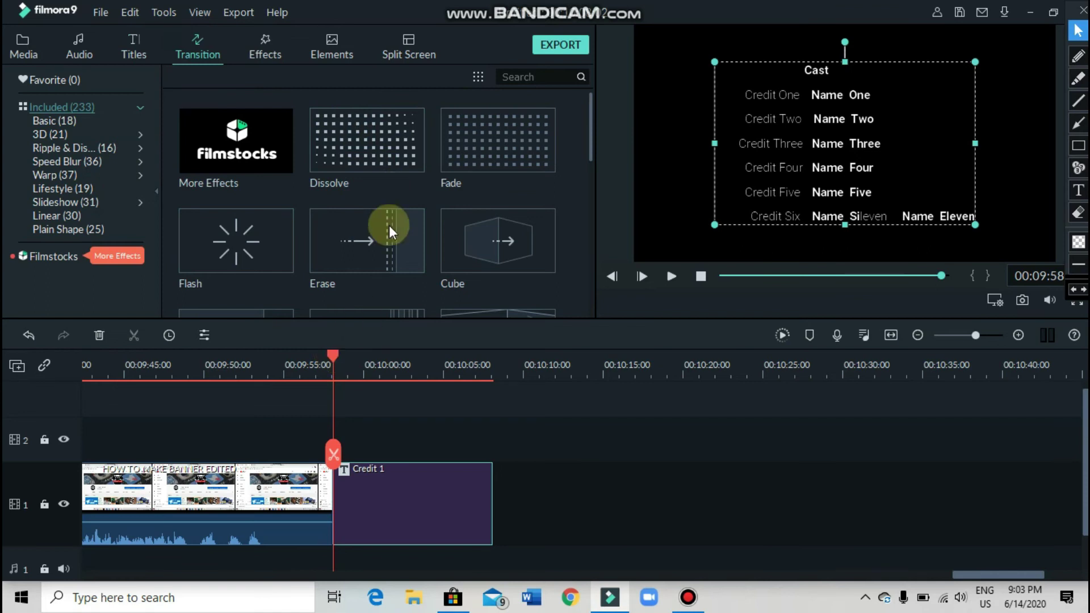
pyautogui.scroll(-10, 390, 226)
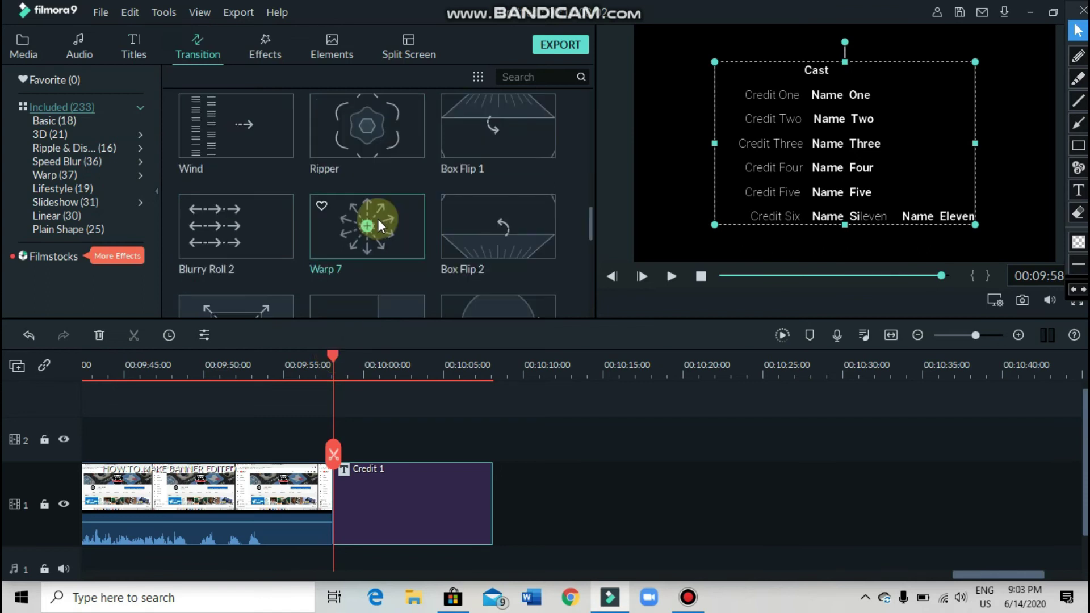
pyautogui.scroll(10, 378, 221)
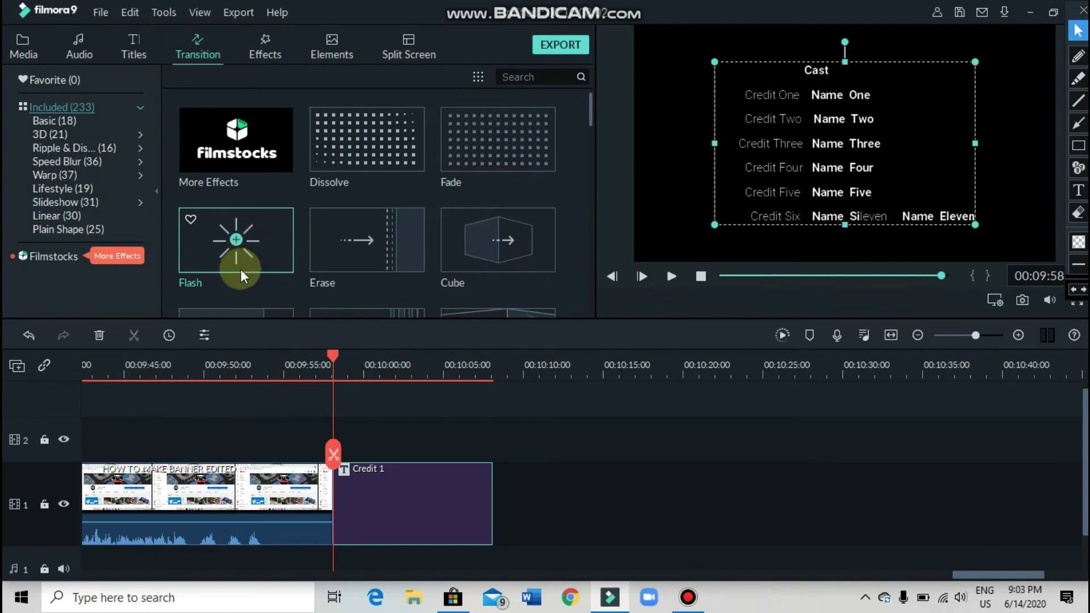
pyautogui.moveTo(252, 264); pyautogui.dragTo(348, 510)
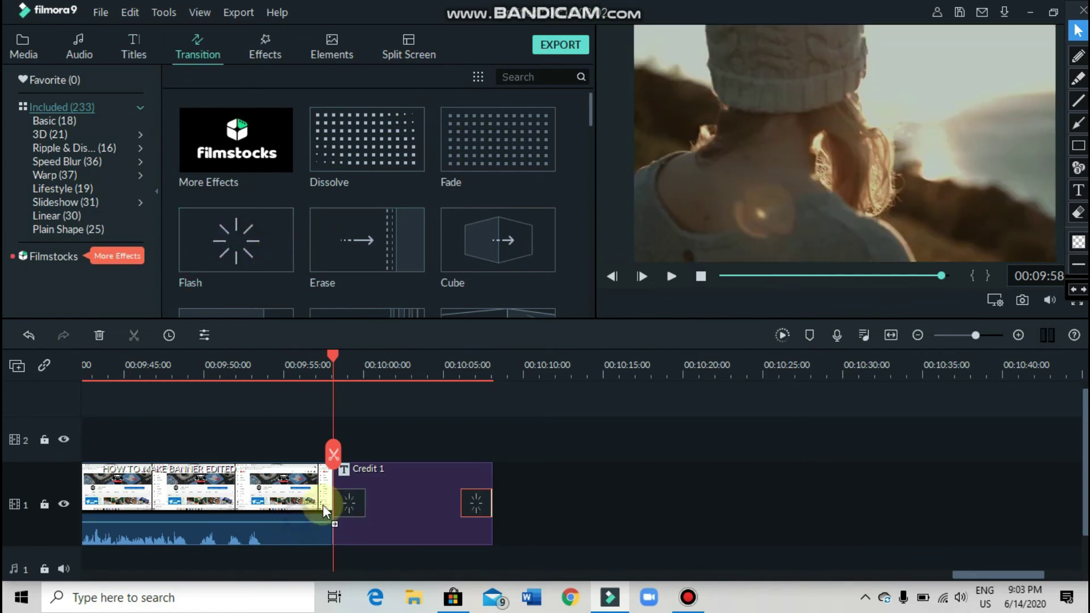
# Step: Select the transition at the start of Credit 1 and adjust items on the timeline
pyautogui.click(357, 499)
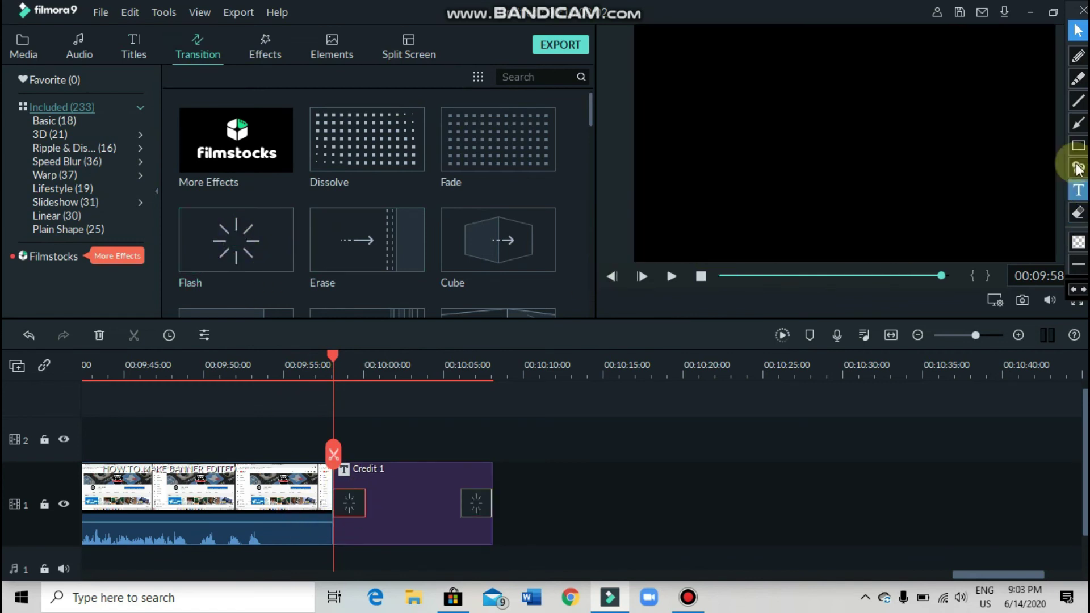
pyautogui.click(1077, 146)
pyautogui.moveTo(447, 465); pyautogui.dragTo(501, 536)
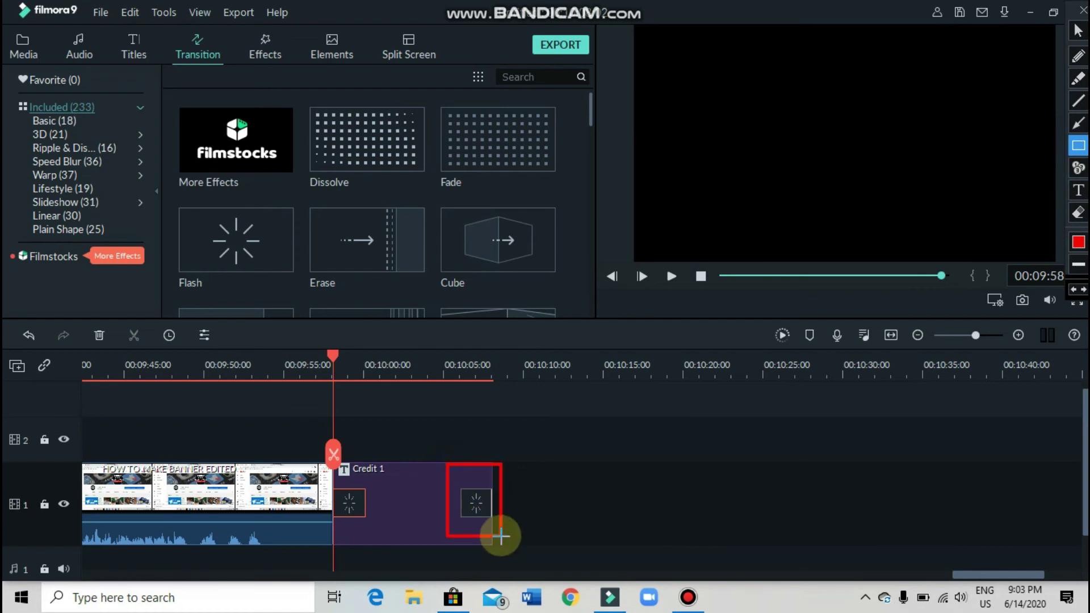
pyautogui.moveTo(321, 464); pyautogui.dragTo(381, 538)
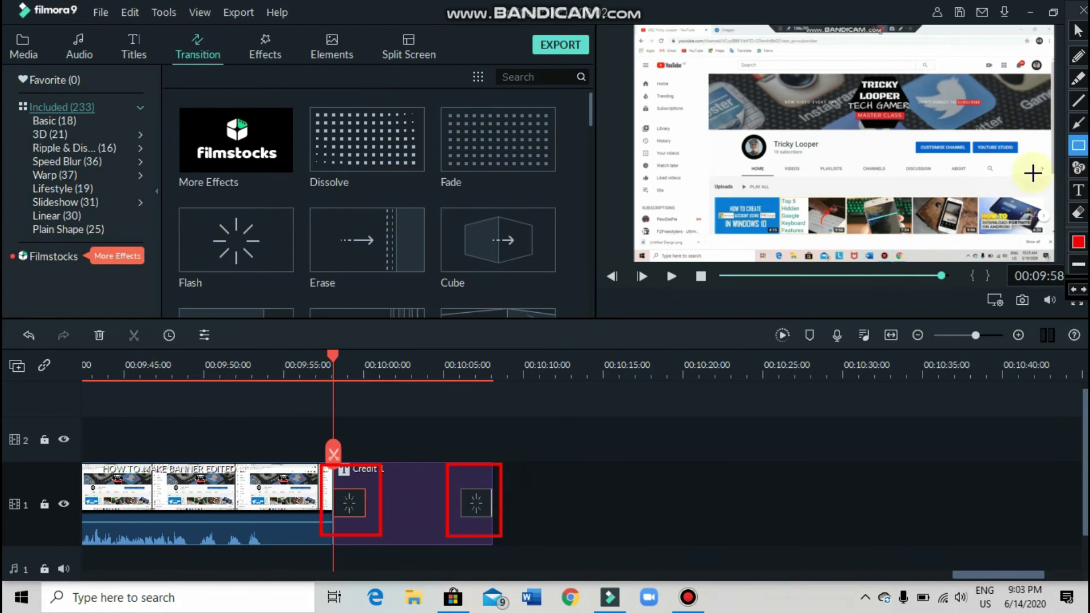
pyautogui.click(1074, 294)
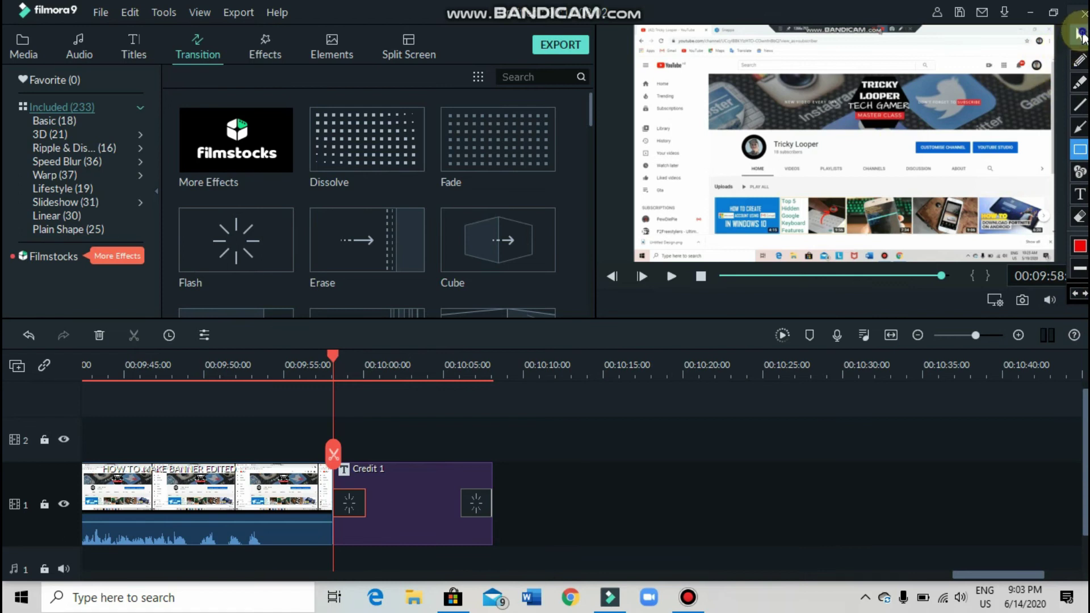
pyautogui.click(1080, 34)
# Step: Delete the transition at the end of Credit 1 and place Flash on the clip join
pyautogui.click(475, 494)
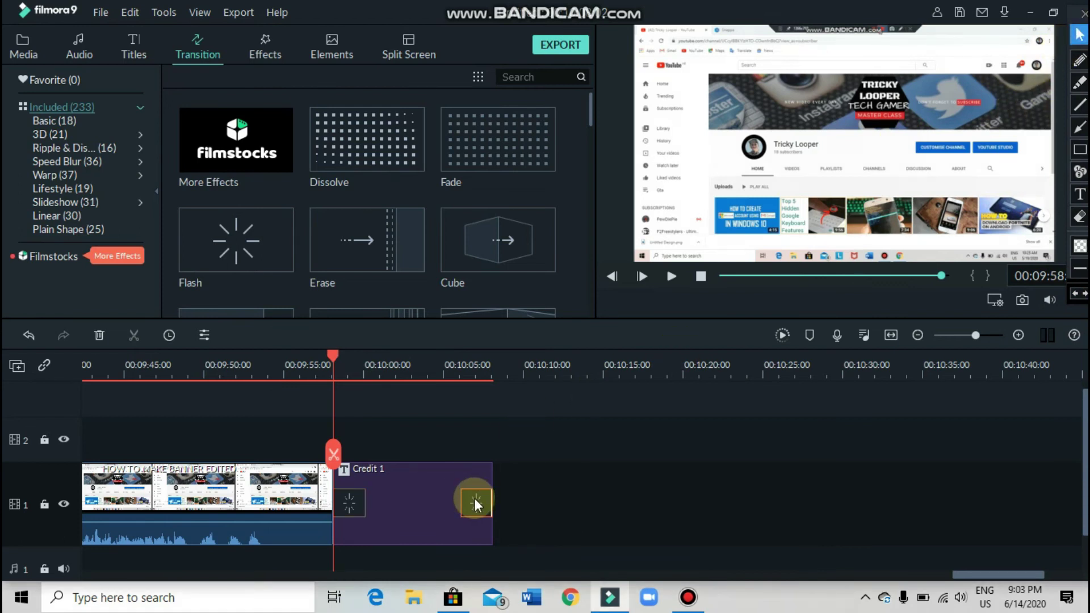
pyautogui.click(101, 331)
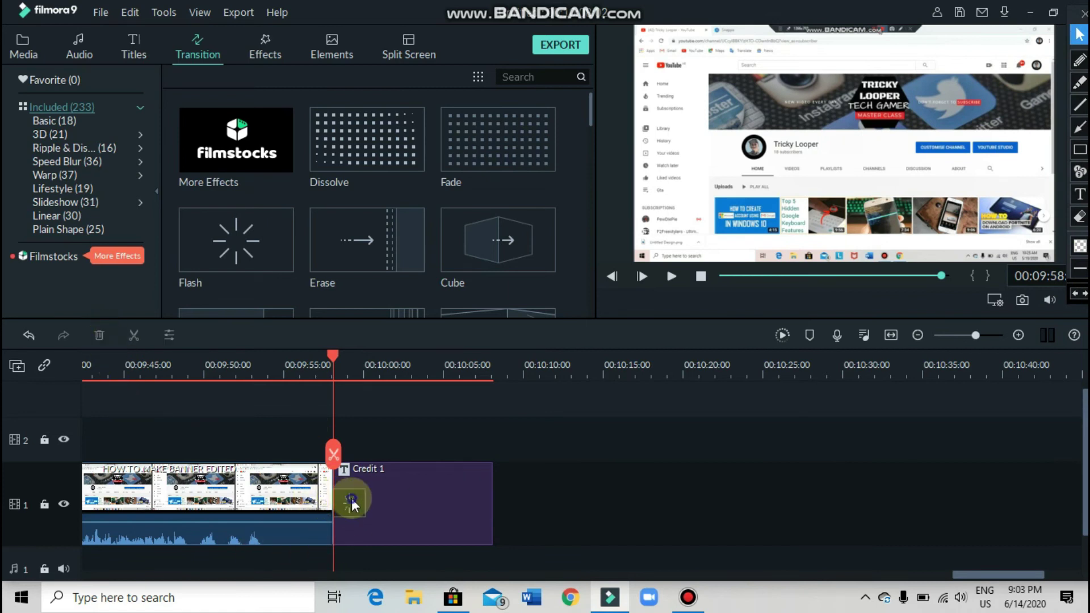
pyautogui.moveTo(349, 503)
pyautogui.mouseDown()
pyautogui.moveTo(467, 510)
pyautogui.moveTo(335, 512)
pyautogui.moveTo(350, 503)
pyautogui.mouseUp()
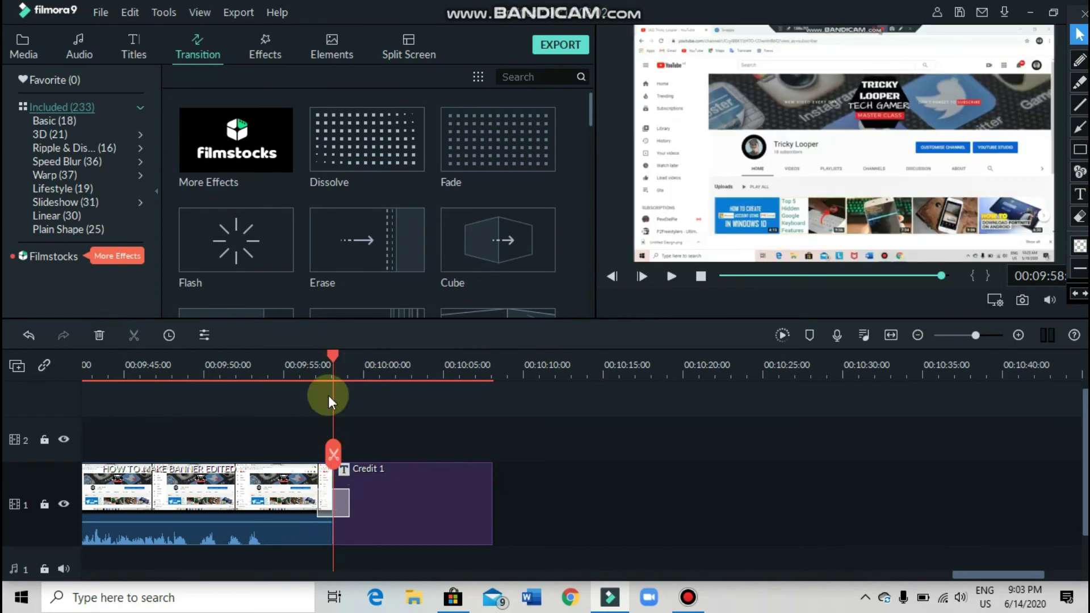
# Step: Play back from just before the Flash transition into the credits, then stop
pyautogui.moveTo(333, 359); pyautogui.dragTo(311, 362)
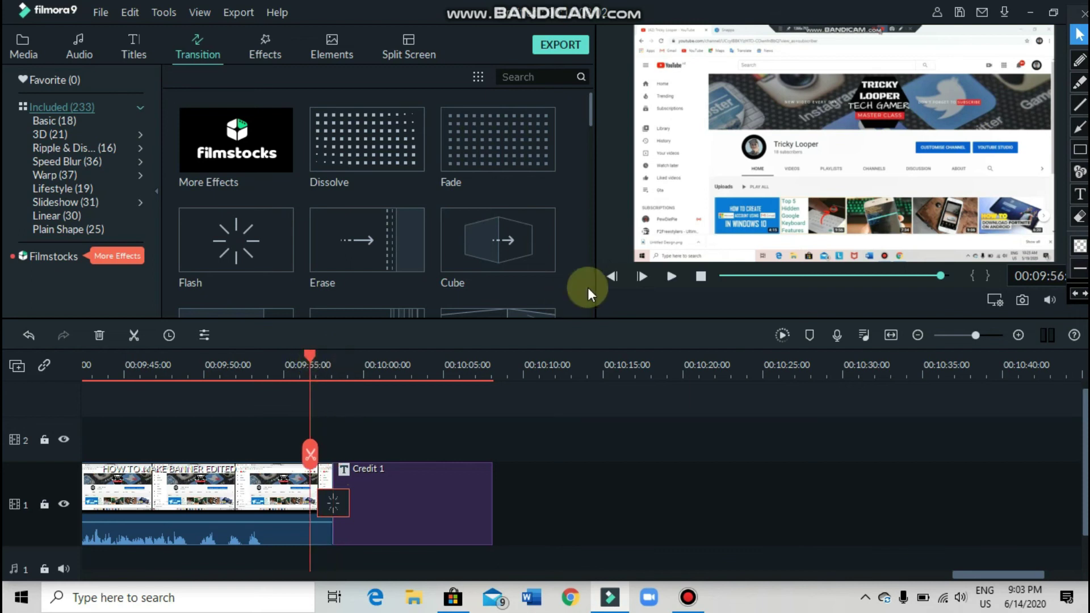
pyautogui.click(671, 276)
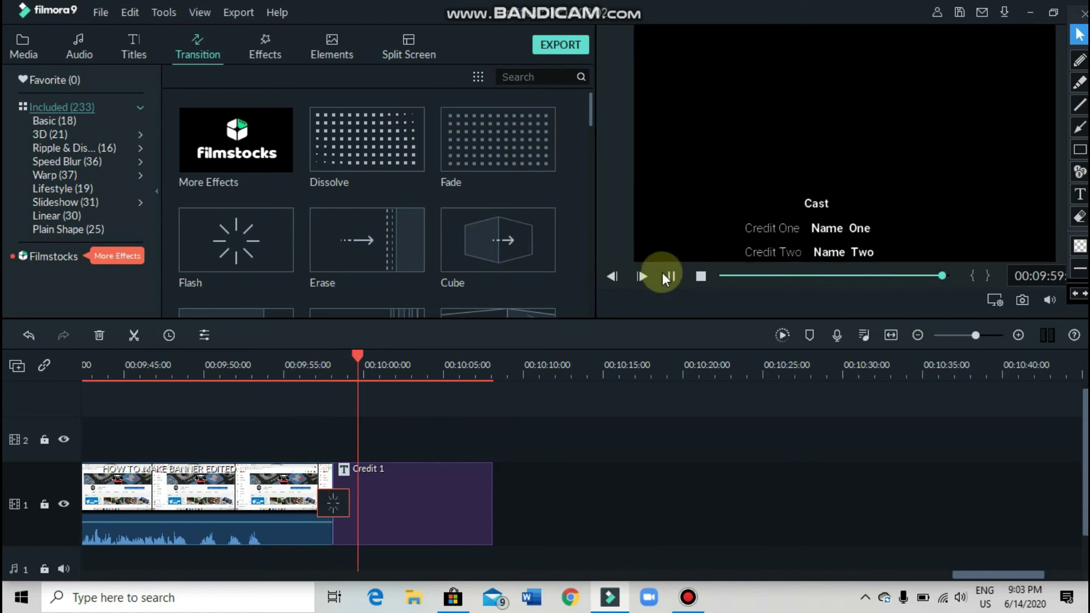
pyautogui.press('space')
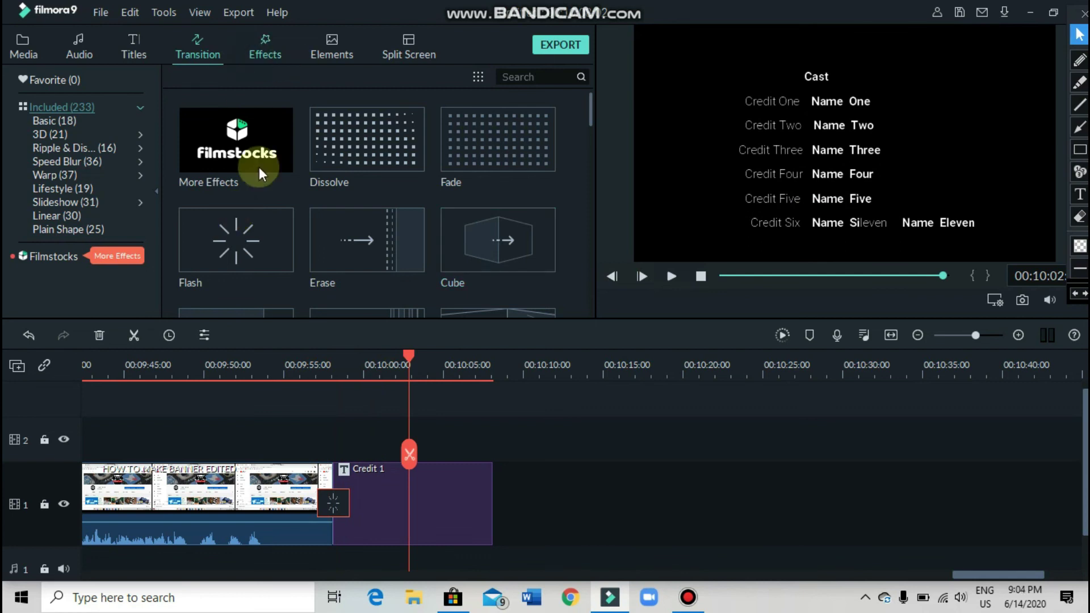
pyautogui.scroll(-3, 367, 226)
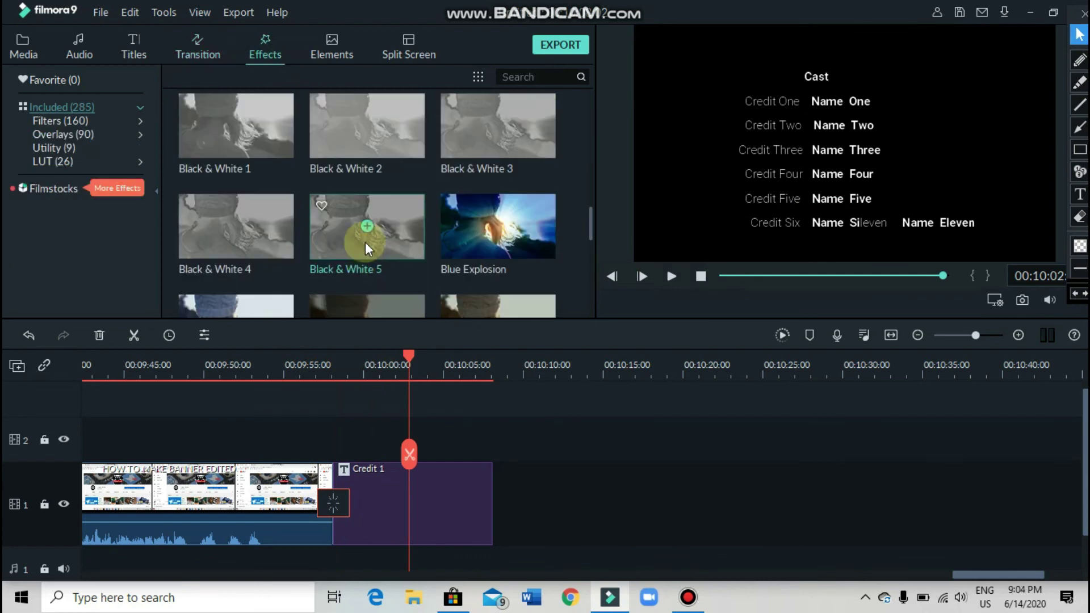
pyautogui.scroll(3, 400, 242)
pyautogui.scroll(-2, 397, 242)
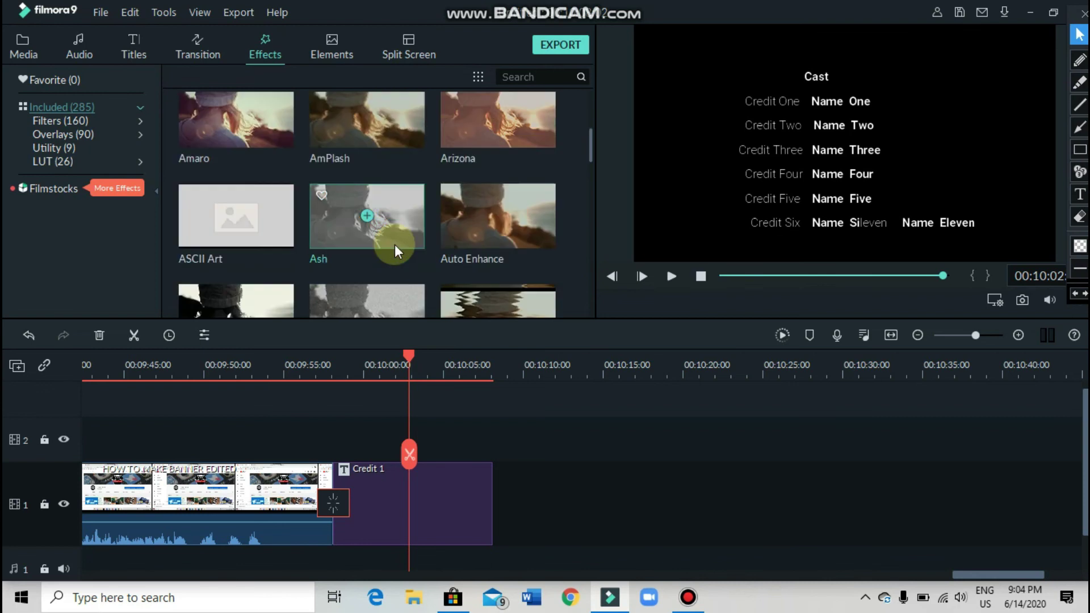
pyautogui.scroll(-3, 385, 269)
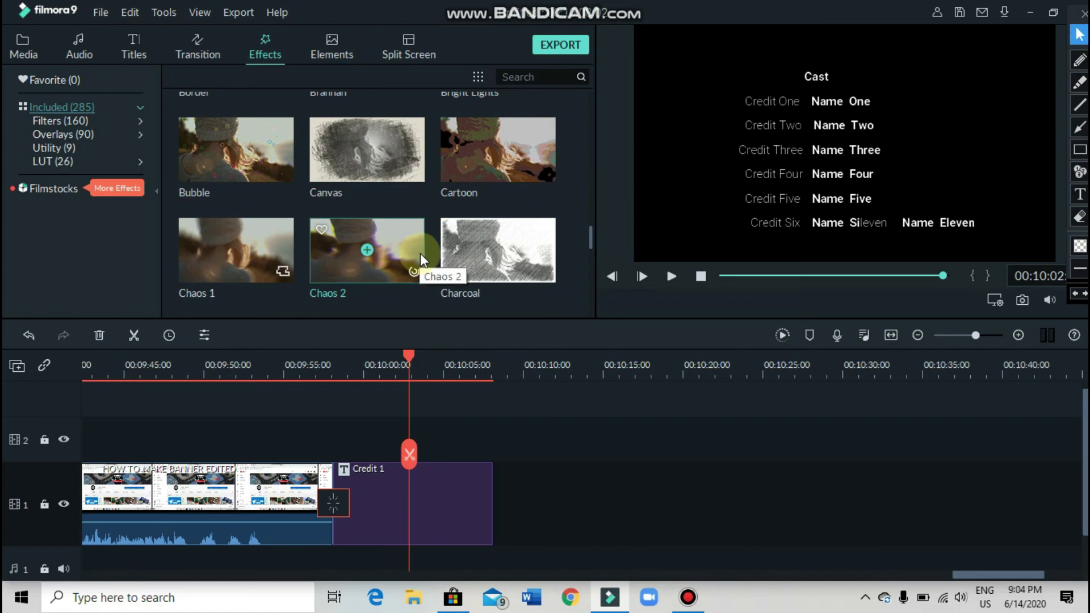
pyautogui.scroll(5, 414, 259)
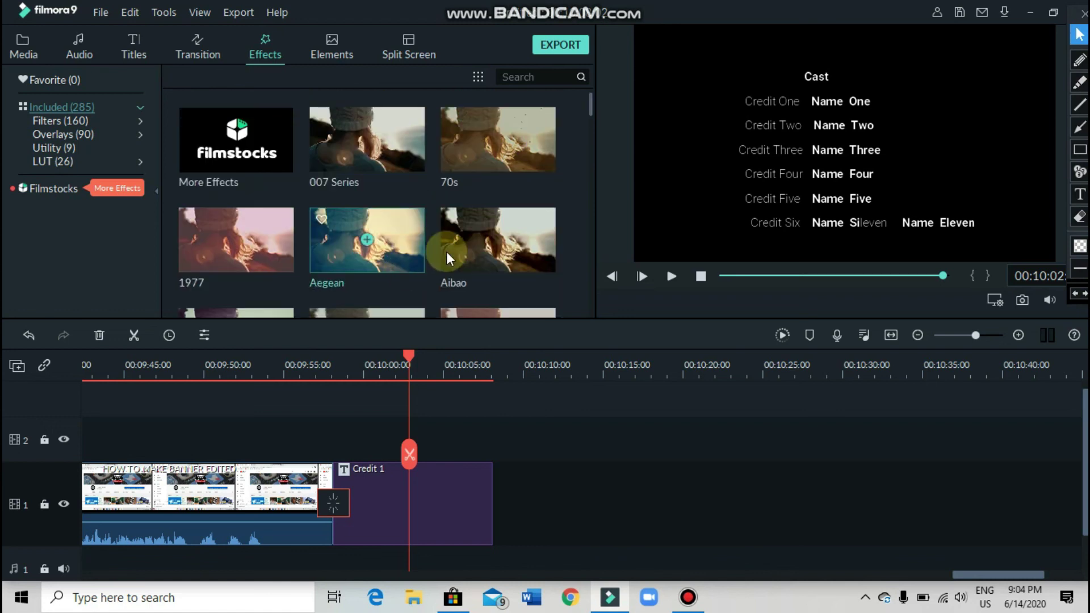
# Step: Open the Elements library of stickers and emojis
pyautogui.click(343, 50)
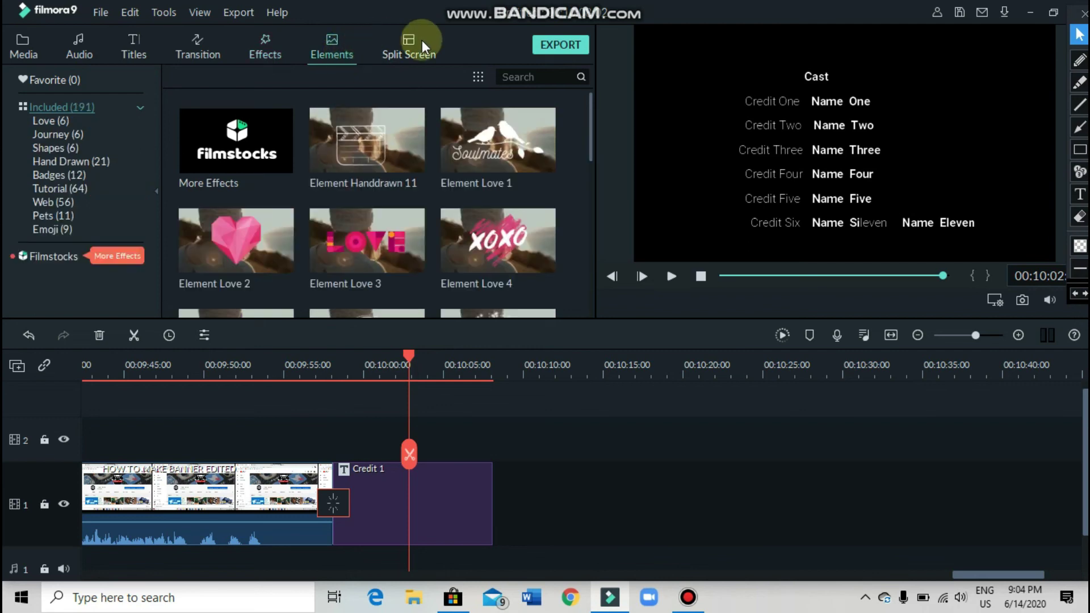
pyautogui.moveTo(367, 243)
pyautogui.scroll(-5, 337, 267)
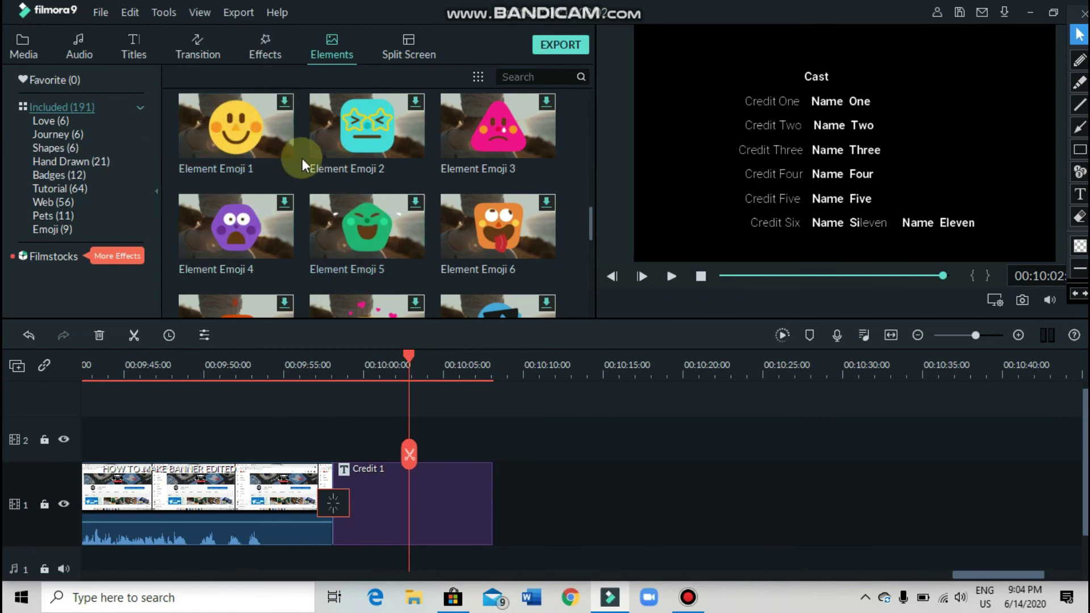
pyautogui.scroll(-5, 332, 196)
pyautogui.scroll(10, 354, 211)
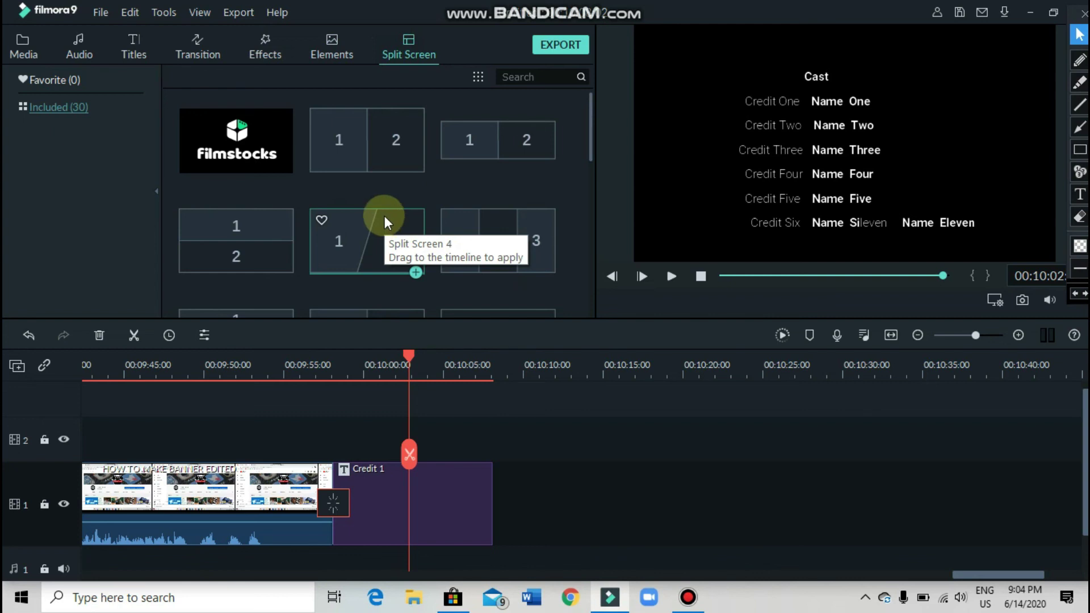
# Step: Preview the first (1 | 2) side-by-side split-screen layout
pyautogui.click(382, 179)
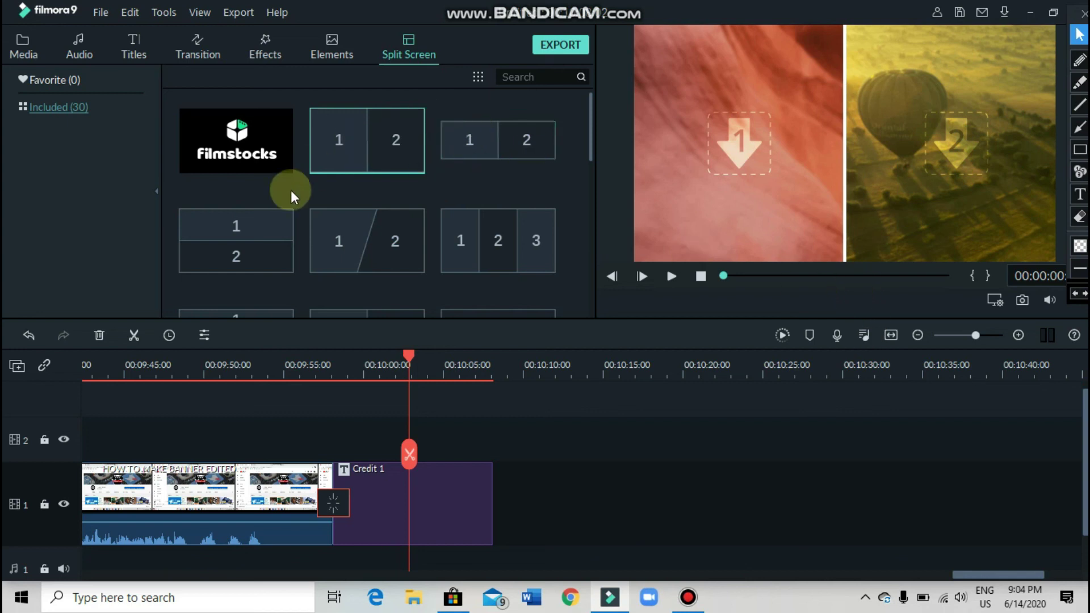
# Step: Open the Audio library to show its music categories and tracks
pyautogui.click(84, 46)
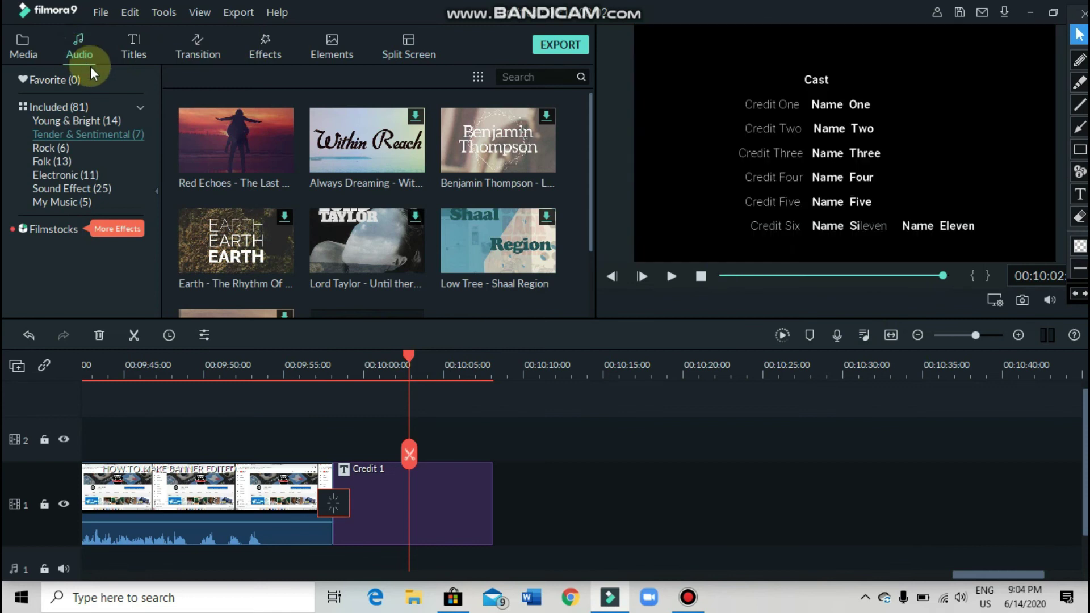